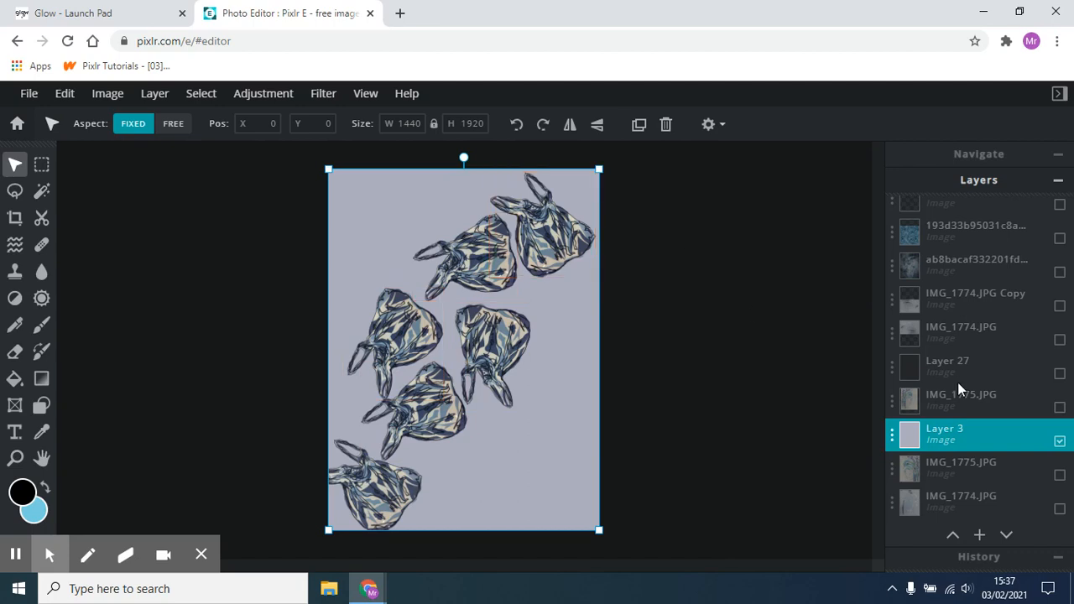
Step: Preview the grainy Layer 27 as the background in place of Layer 3, and restore Layer 3
{"action": "scroll", "coordinate": [1027, 417], "scroll_direction": "up", "scroll_amount": 3}
{"action": "scroll", "coordinate": [1027, 418], "scroll_direction": "down", "scroll_amount": 3}
{"action": "left_click", "coordinate": [1023, 424]}
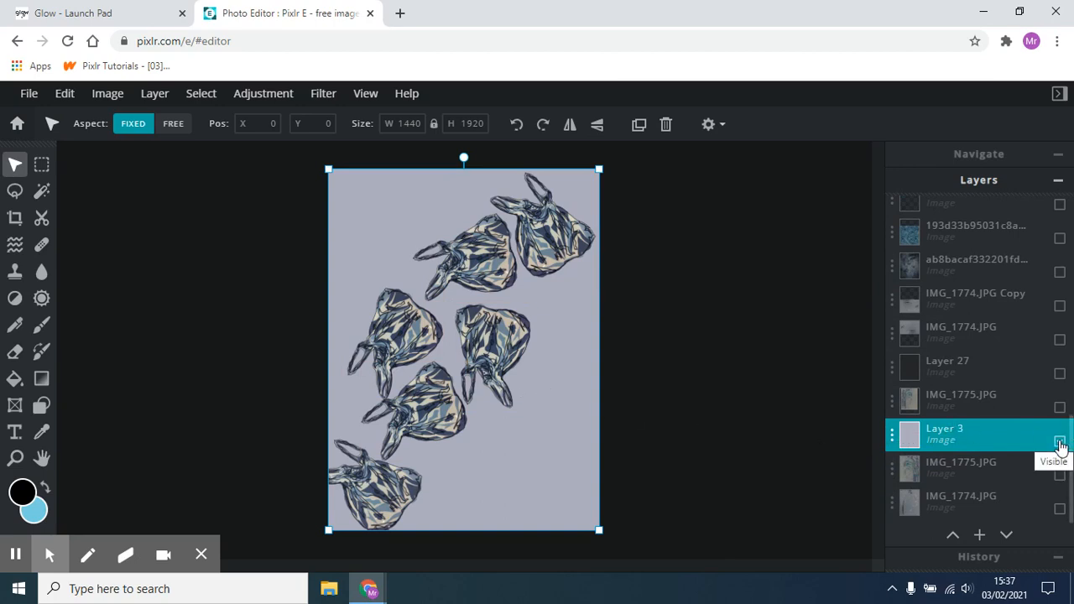
{"action": "left_click", "coordinate": [1058, 442]}
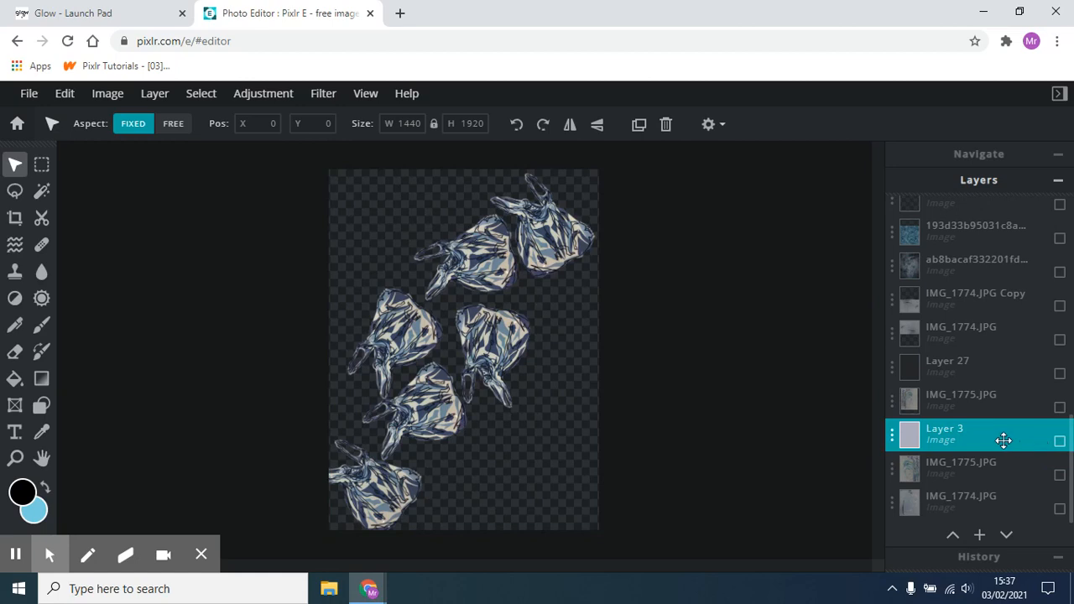
{"action": "left_click", "coordinate": [1033, 374]}
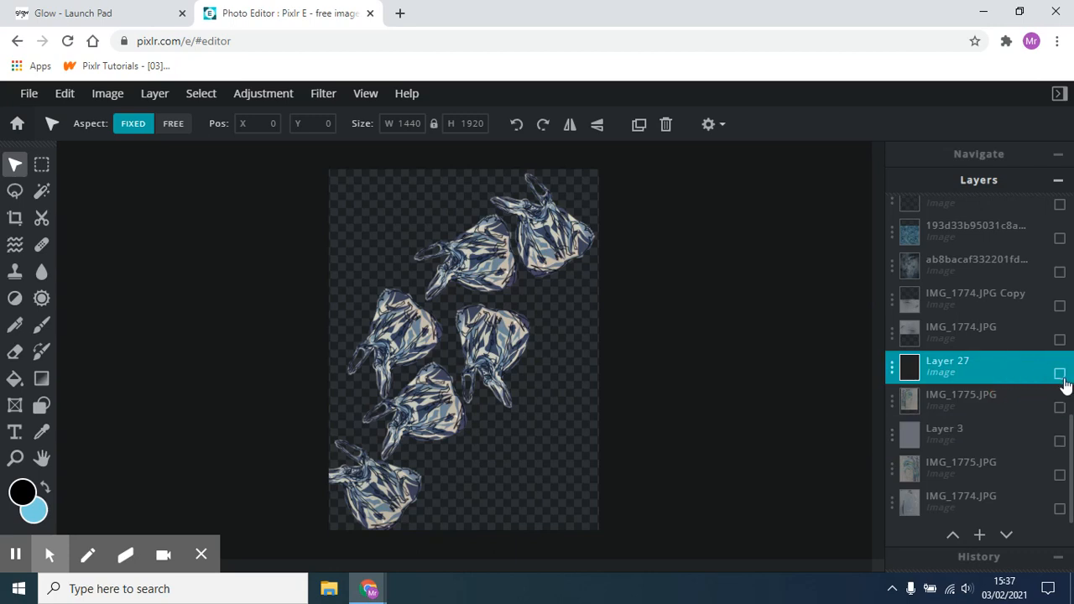
{"action": "left_click", "coordinate": [1059, 374]}
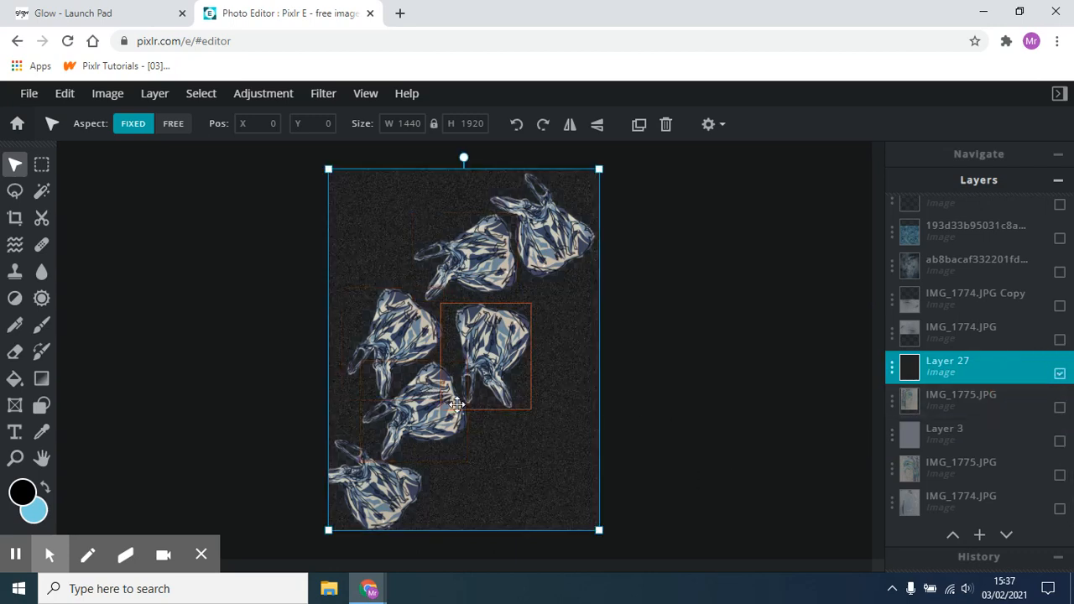
{"action": "left_click", "coordinate": [1059, 373]}
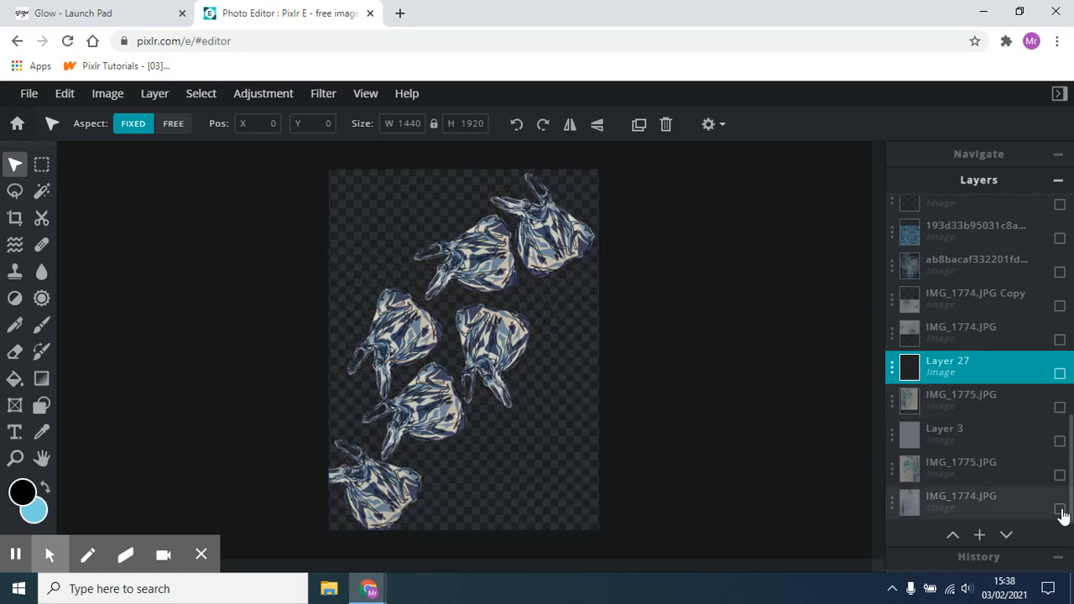
{"action": "left_click", "coordinate": [1059, 443]}
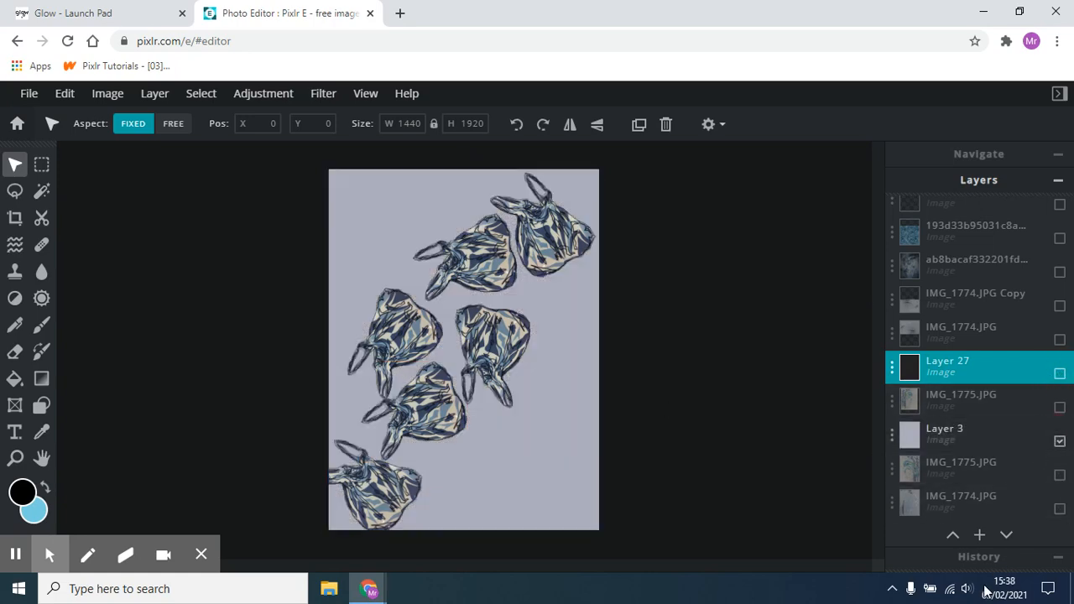
Step: Add an empty layer above Layer 27 and fill it with black
{"action": "mouse_move", "coordinate": [953, 530]}
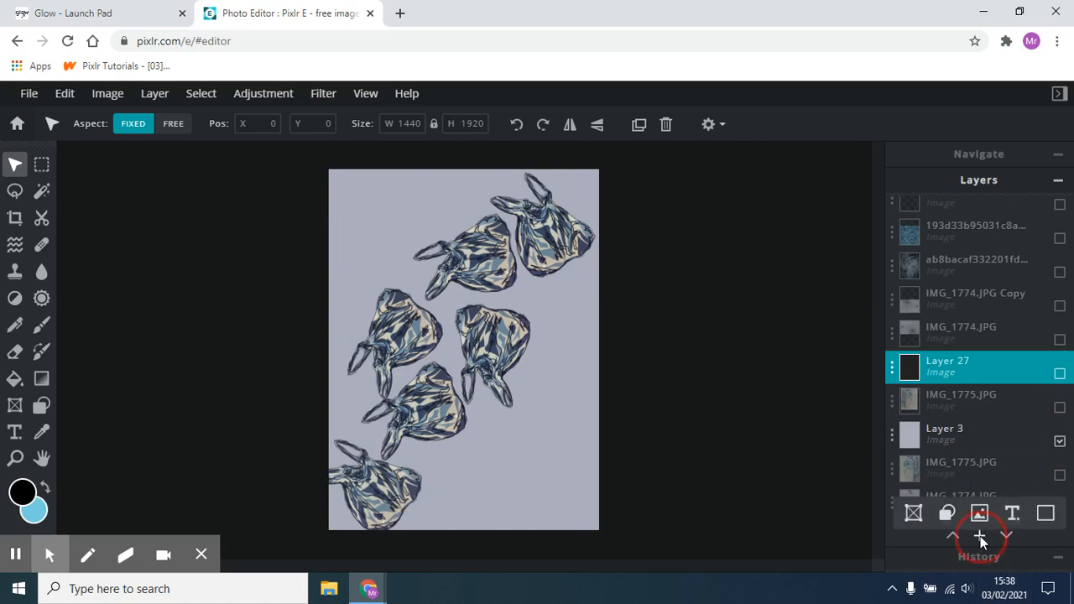
{"action": "left_click", "coordinate": [980, 537]}
{"action": "left_click", "coordinate": [668, 348]}
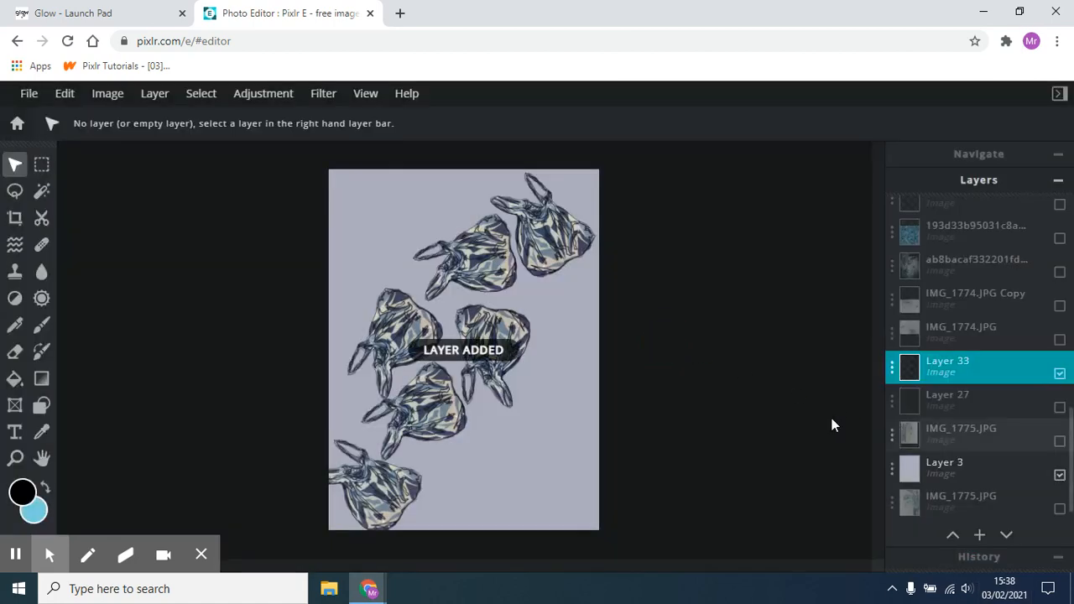
{"action": "left_click", "coordinate": [15, 380]}
{"action": "left_click", "coordinate": [517, 372]}
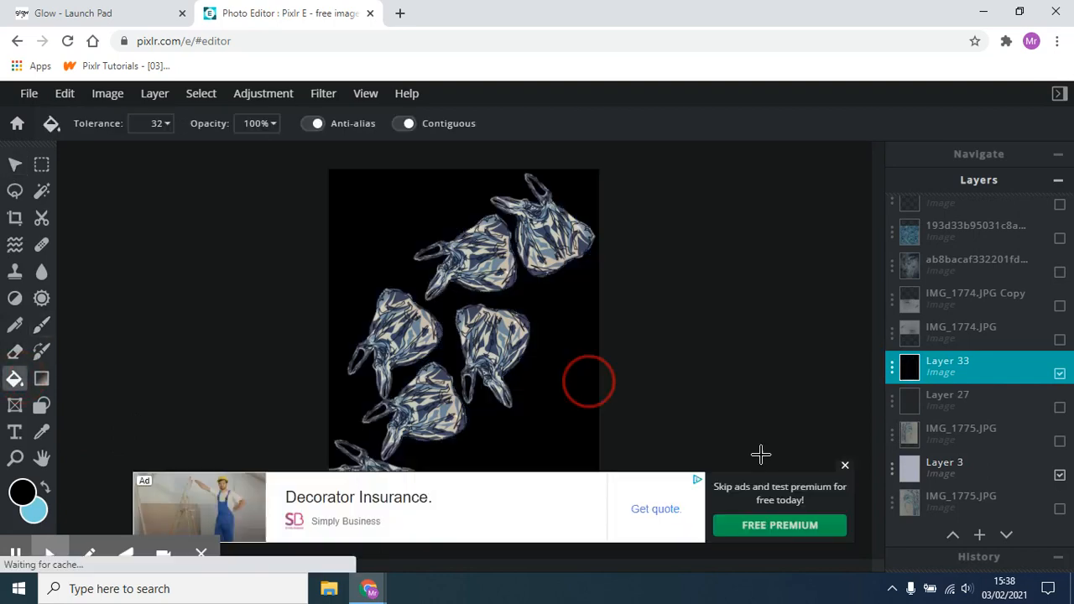
{"action": "left_click", "coordinate": [844, 466]}
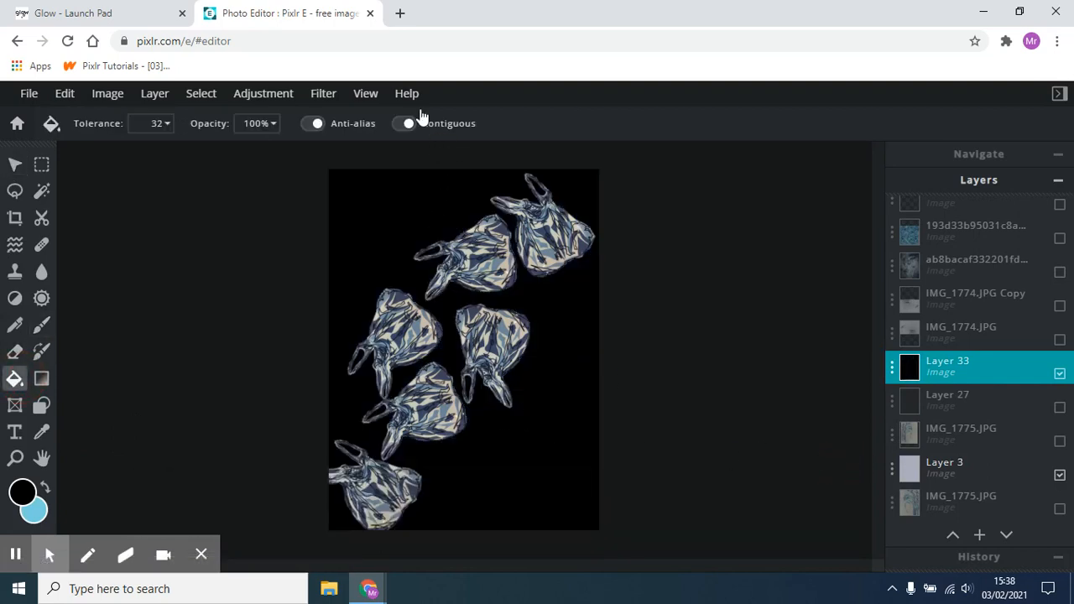
Step: Apply an Add noise filter with an amount of 77 to the black layer, and hide that layer
{"action": "left_click", "coordinate": [322, 93]}
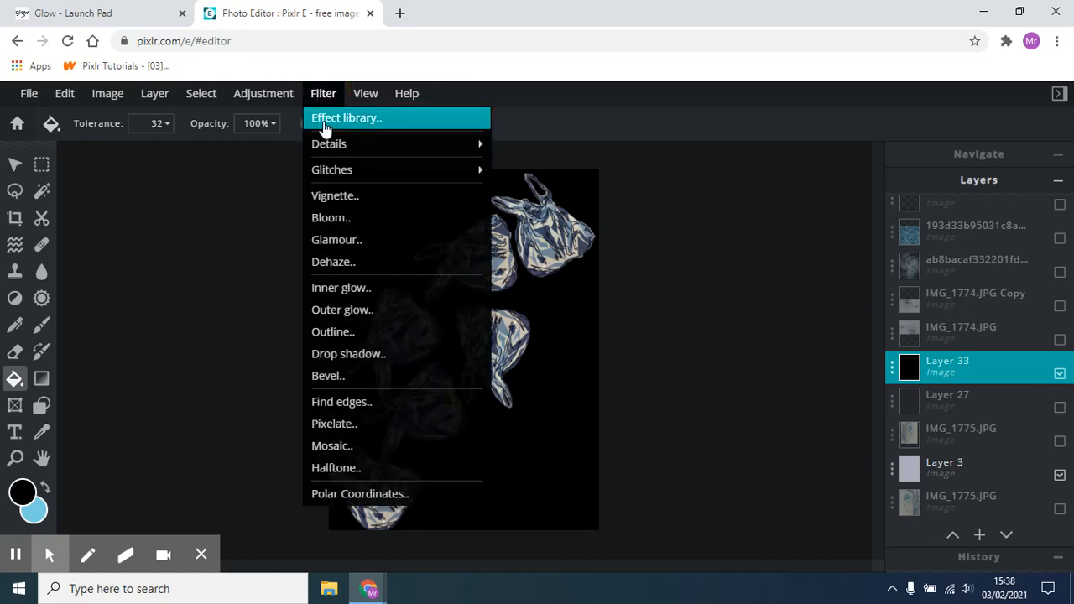
{"action": "left_click", "coordinate": [263, 94]}
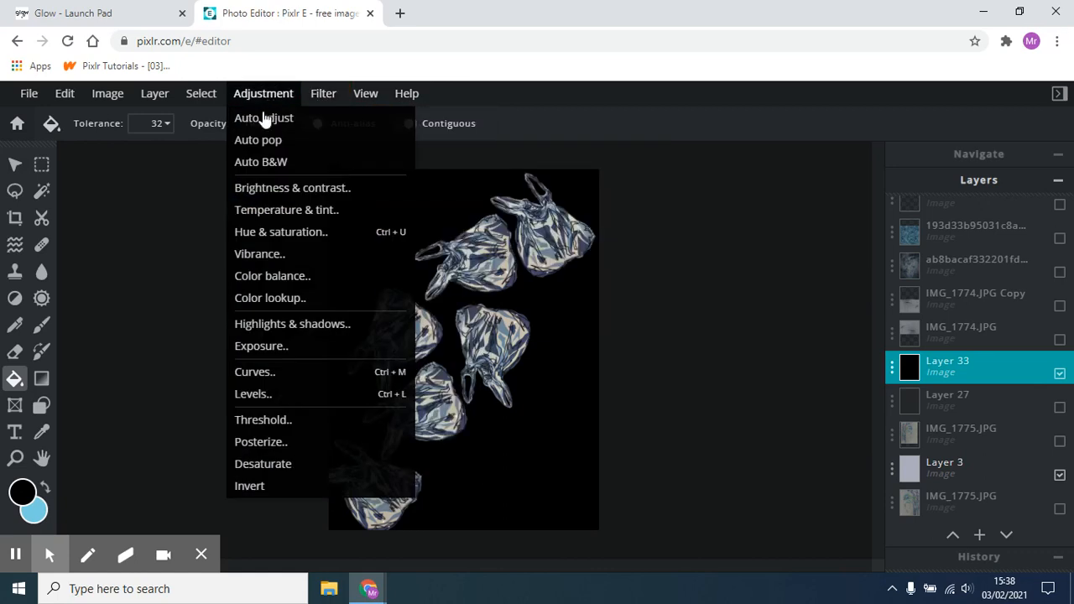
{"action": "left_click", "coordinate": [327, 96]}
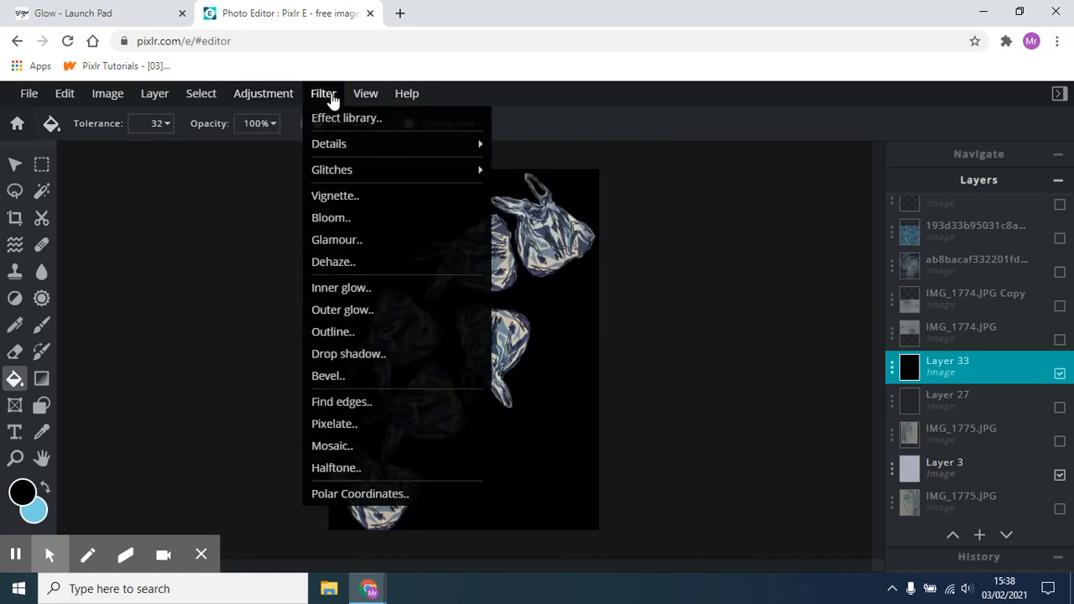
{"action": "mouse_move", "coordinate": [348, 154]}
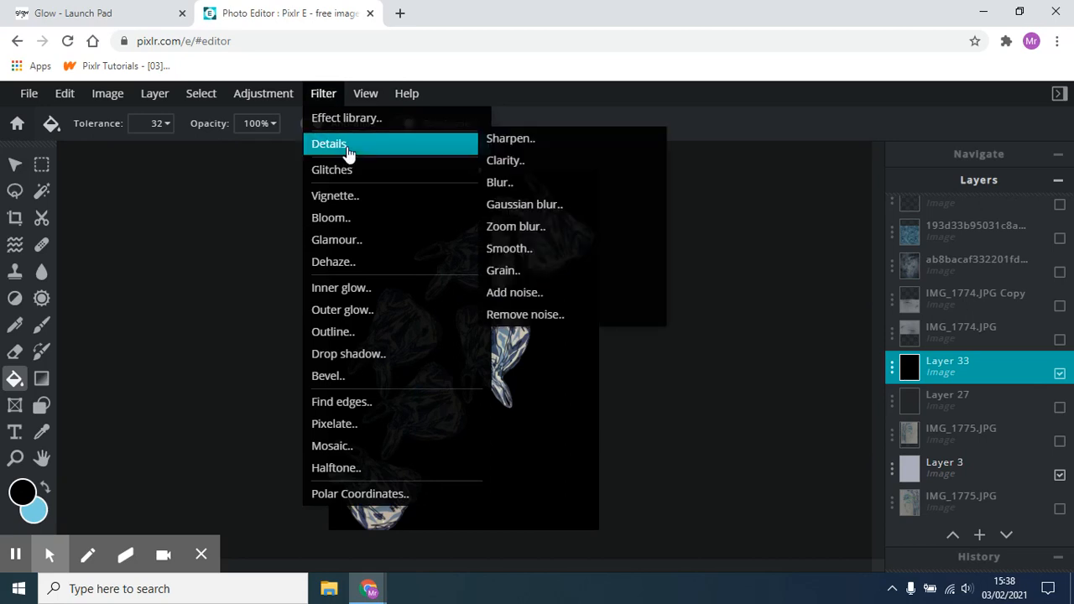
{"action": "left_click", "coordinate": [528, 293]}
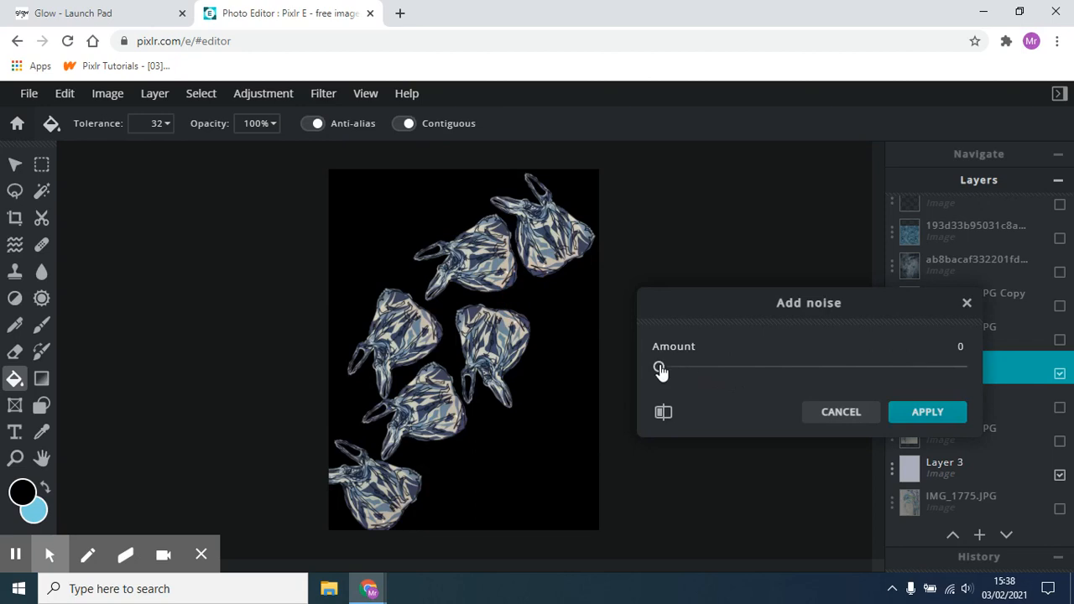
{"action": "left_click_drag", "start_coordinate": [660, 370], "coordinate": [891, 367]}
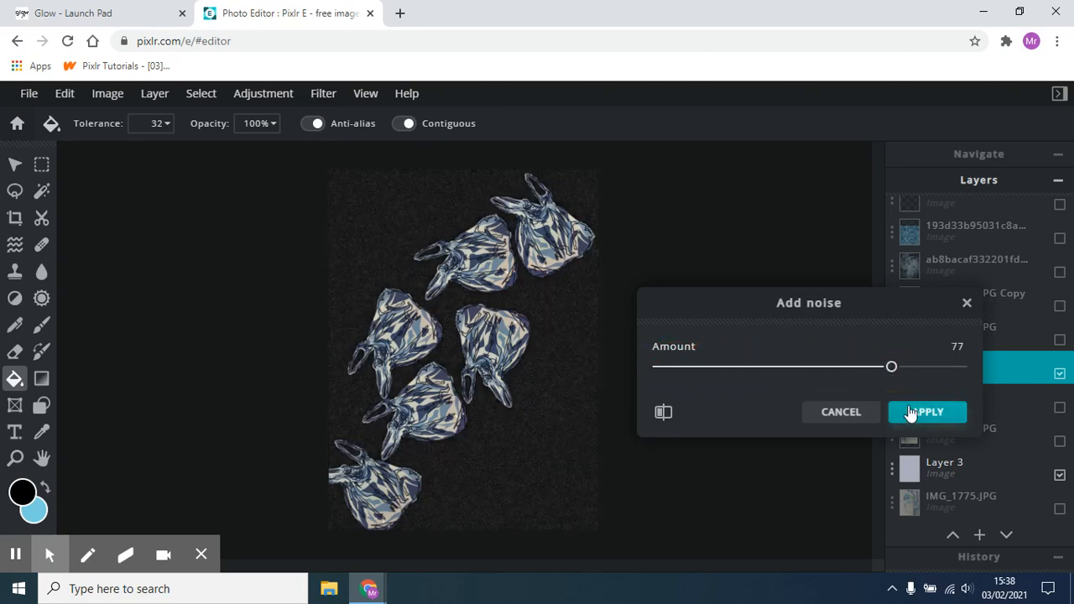
{"action": "left_click", "coordinate": [921, 411]}
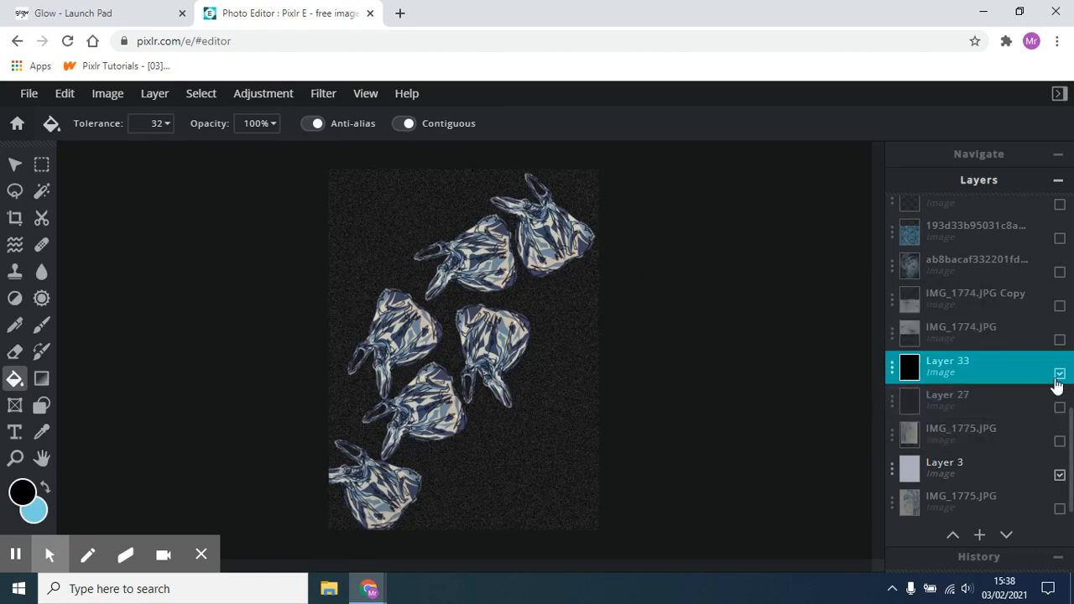
{"action": "left_click", "coordinate": [1060, 375]}
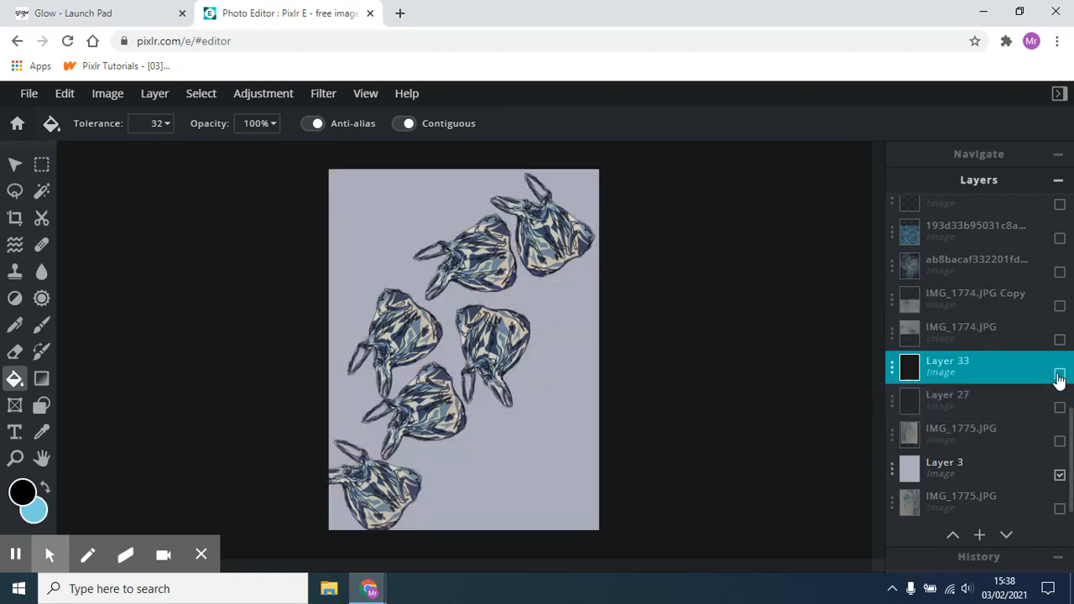
Step: Preview the IMG_1774.JPG layer and its copy as the background, and hide both again
{"action": "left_click", "coordinate": [1060, 307]}
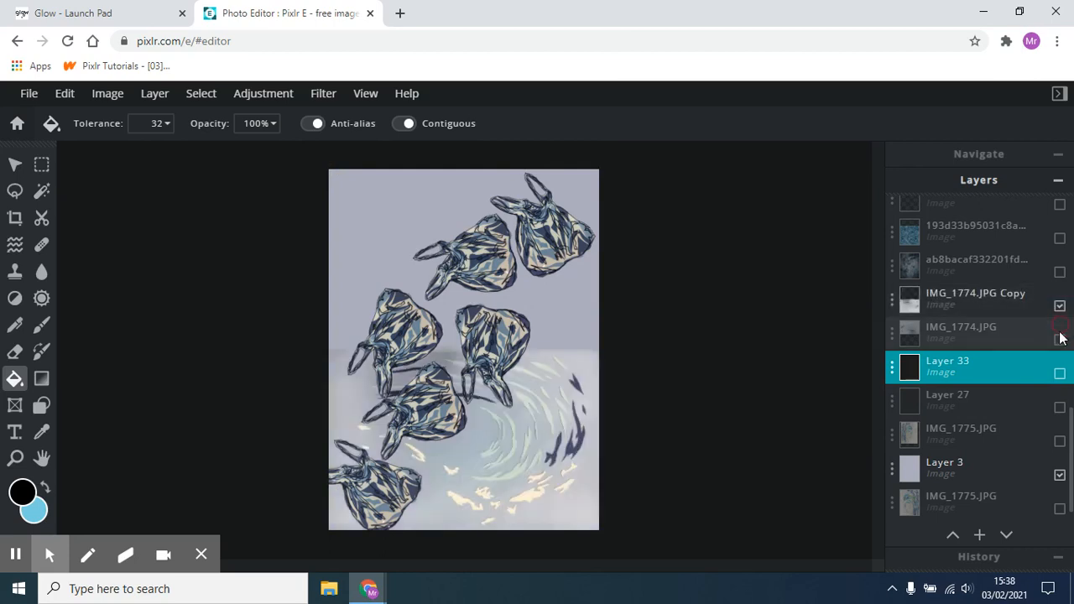
{"action": "left_click", "coordinate": [1060, 340]}
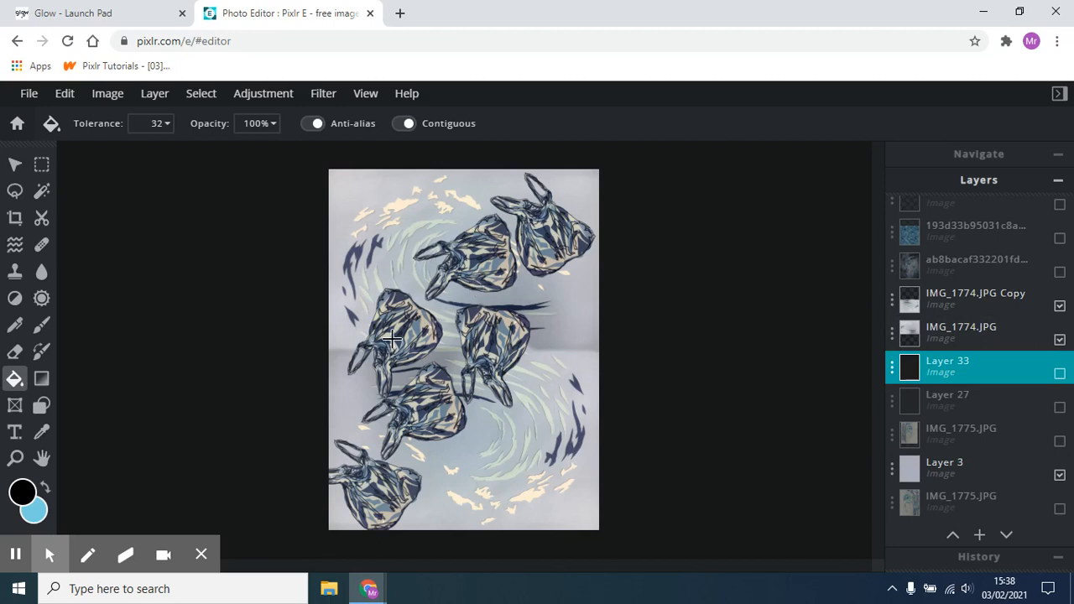
{"action": "left_click", "coordinate": [1060, 340]}
{"action": "left_click", "coordinate": [1060, 305]}
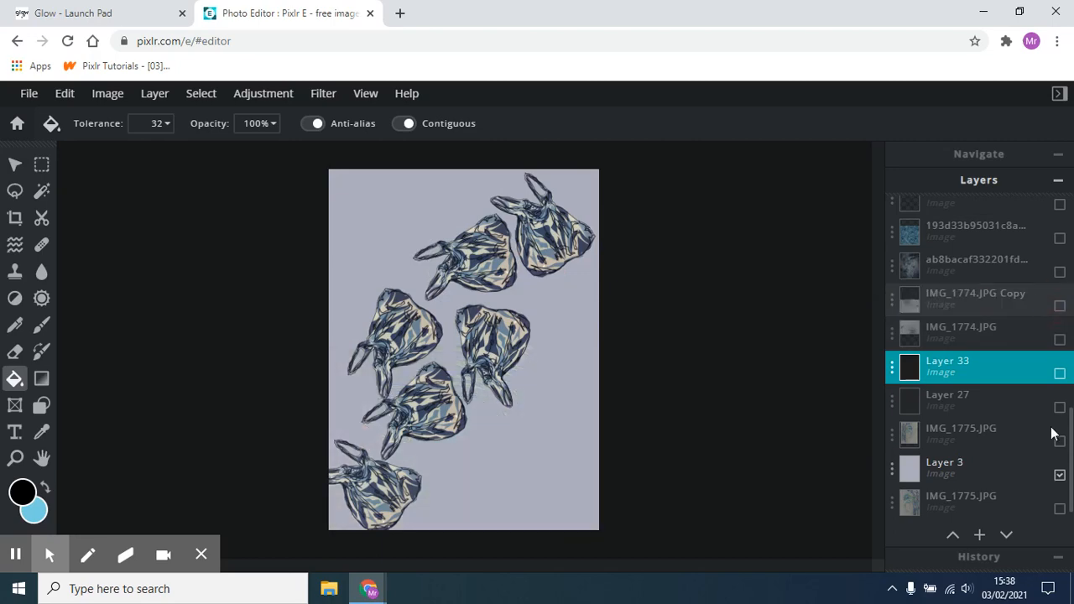
Step: Add the IMG_1775 picture as an image layer and scale it to about 2040 × 2720
{"action": "left_click", "coordinate": [980, 537]}
{"action": "left_click", "coordinate": [717, 329]}
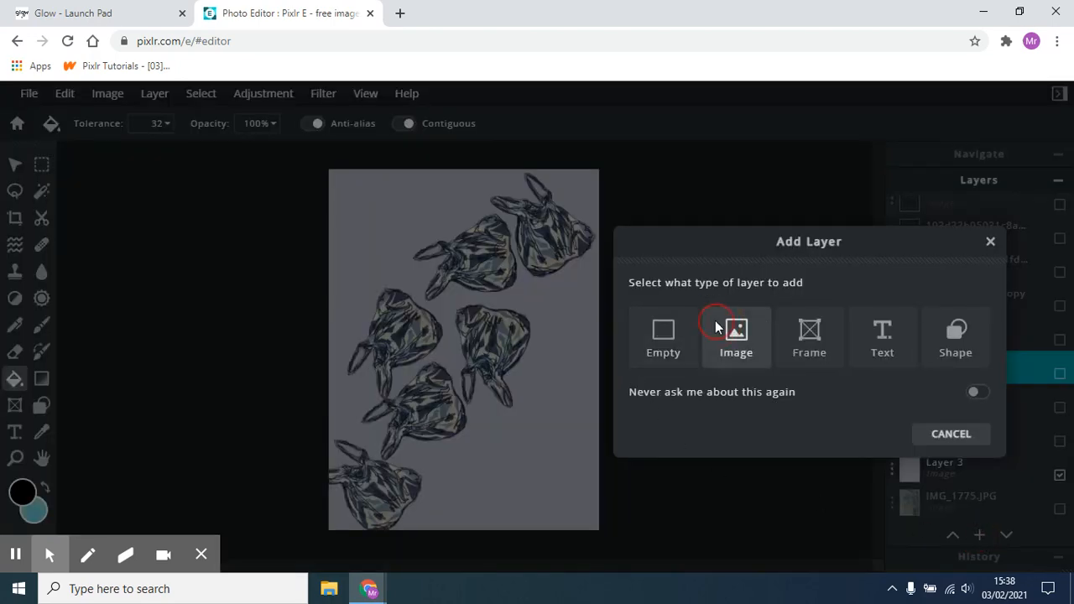
{"action": "left_click", "coordinate": [277, 130]}
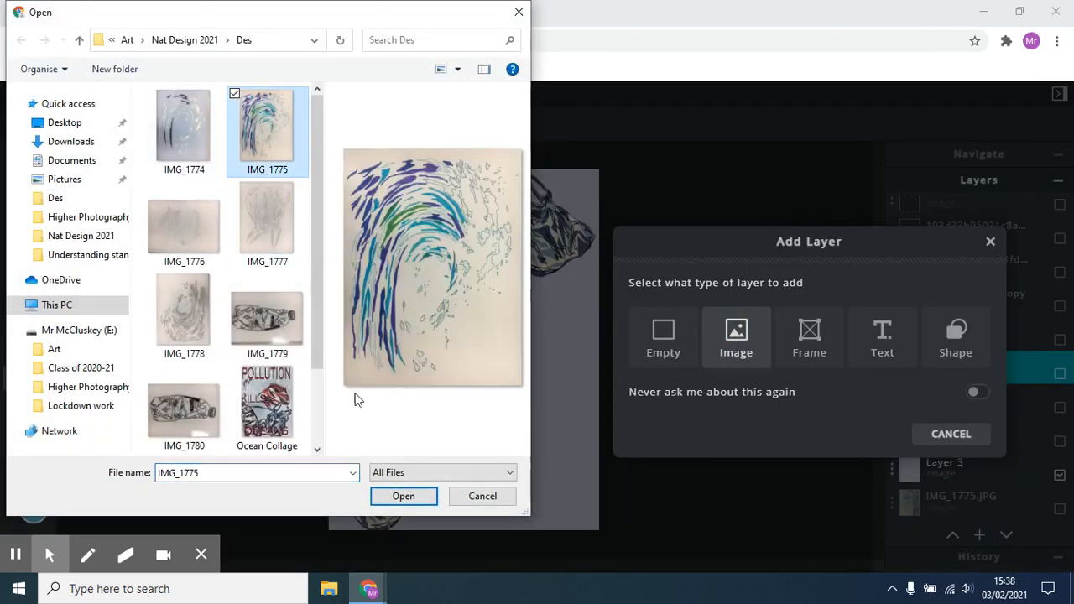
{"action": "left_click", "coordinate": [403, 496]}
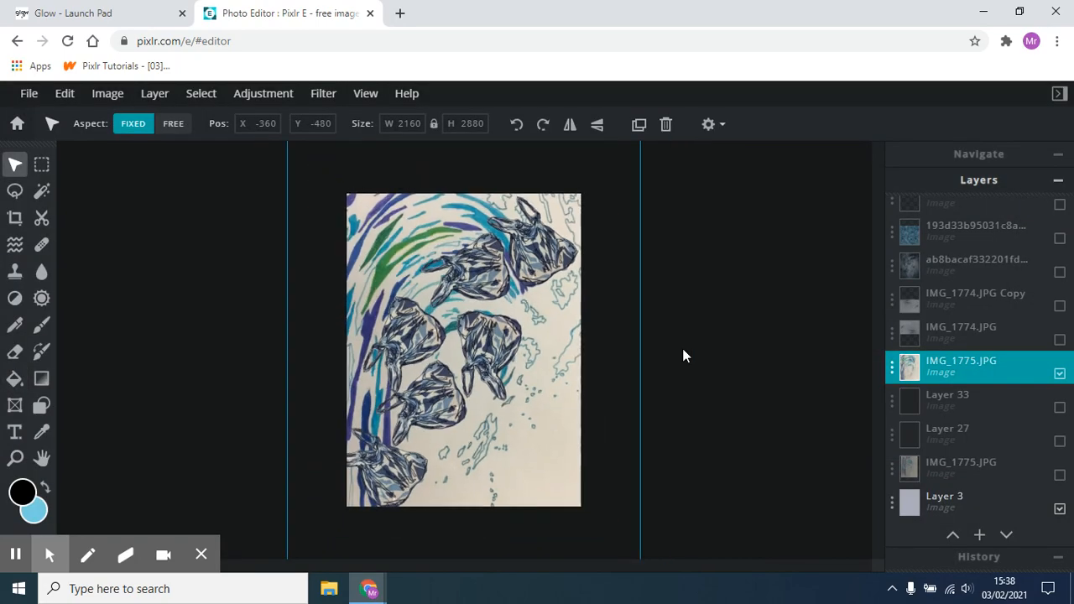
{"action": "left_click_drag", "start_coordinate": [583, 191], "coordinate": [571, 207]}
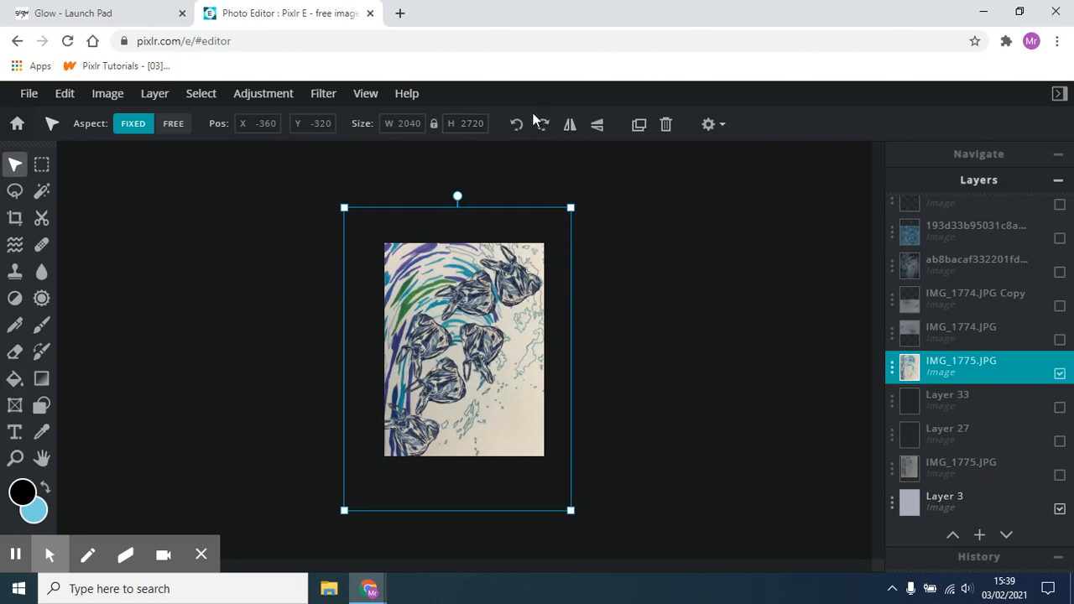
Step: Try flipping the IMG_1775.JPG layer horizontally and vertically and rotating it right and left
{"action": "left_click", "coordinate": [570, 128]}
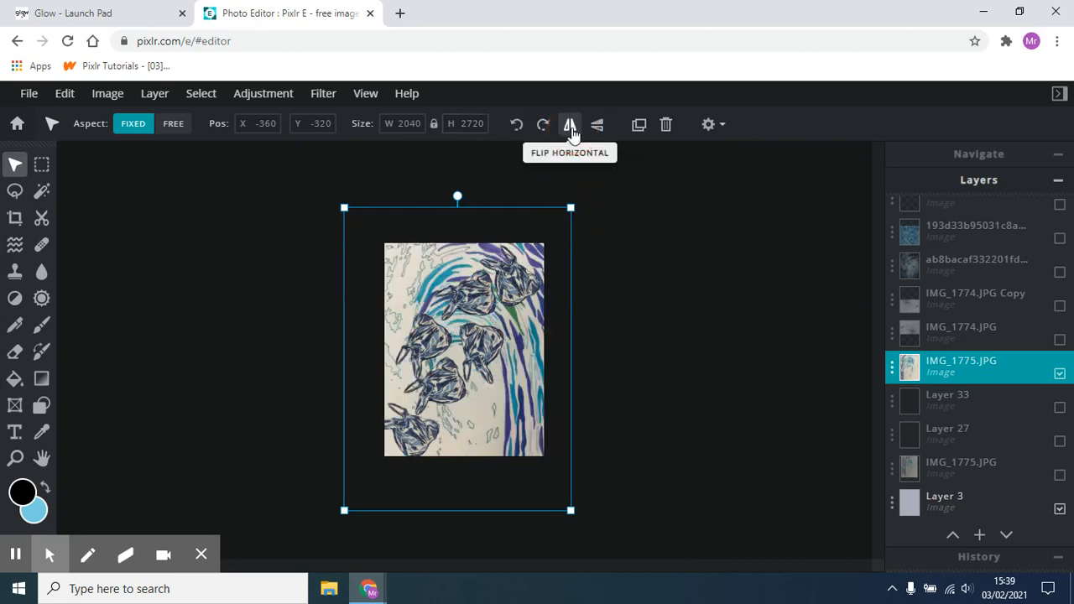
{"action": "left_click", "coordinate": [596, 124]}
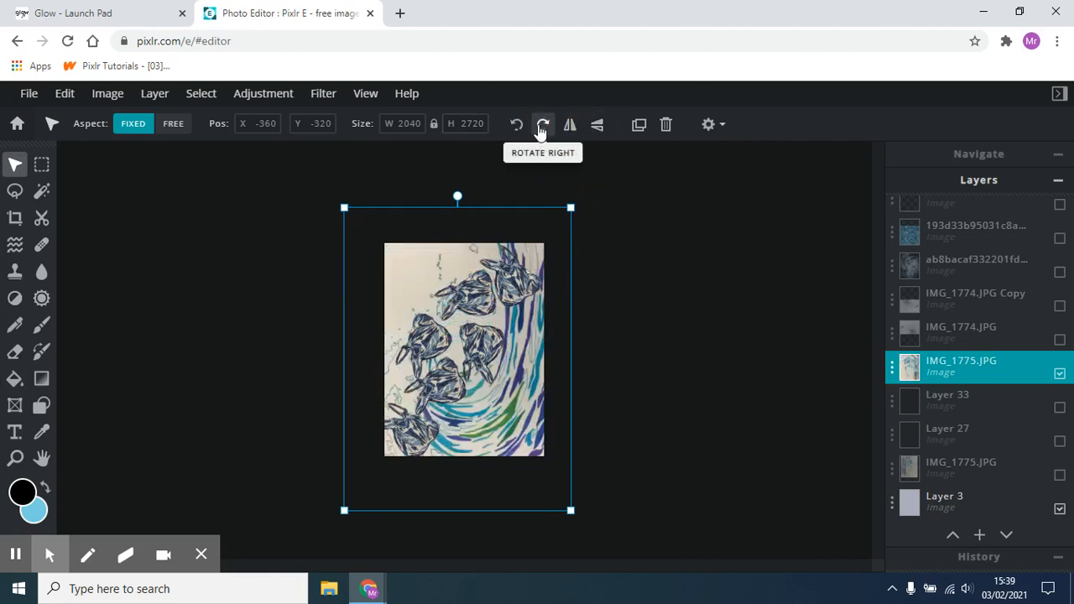
{"action": "left_click", "coordinate": [542, 124]}
{"action": "left_click", "coordinate": [516, 124]}
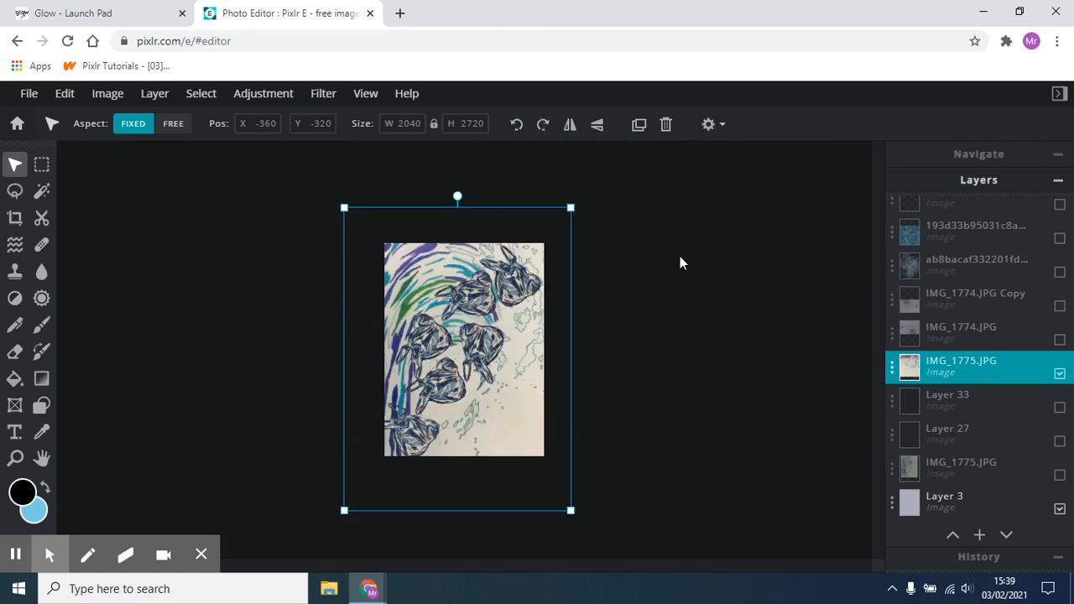
Step: Enlarge the IMG_1775.JPG layer to about 2309 × 3079 and hide it
{"action": "left_click_drag", "start_coordinate": [571, 208], "coordinate": [602, 196]}
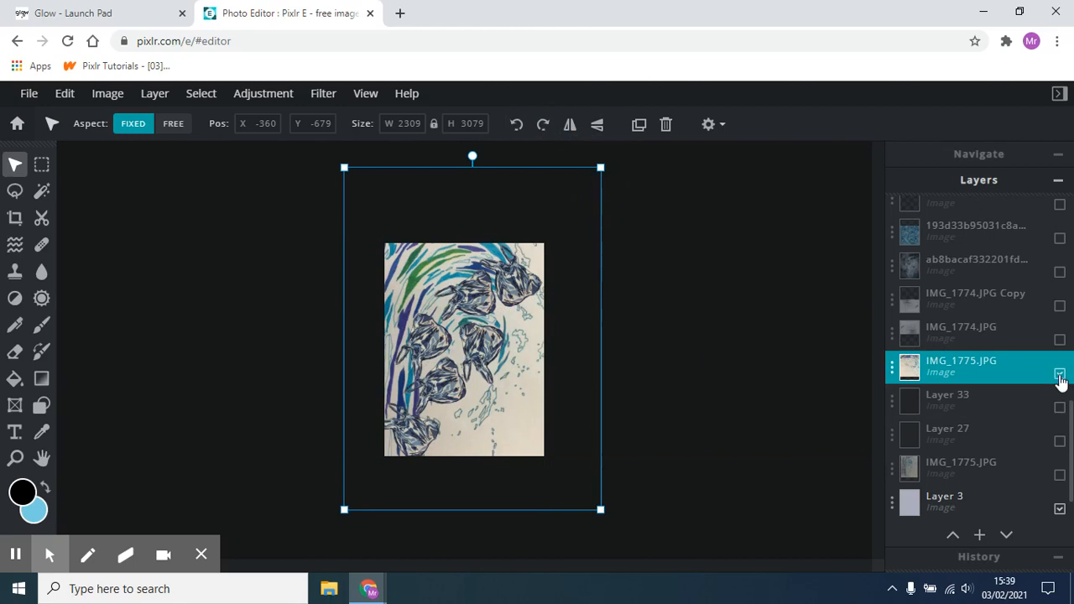
{"action": "left_click", "coordinate": [1060, 374]}
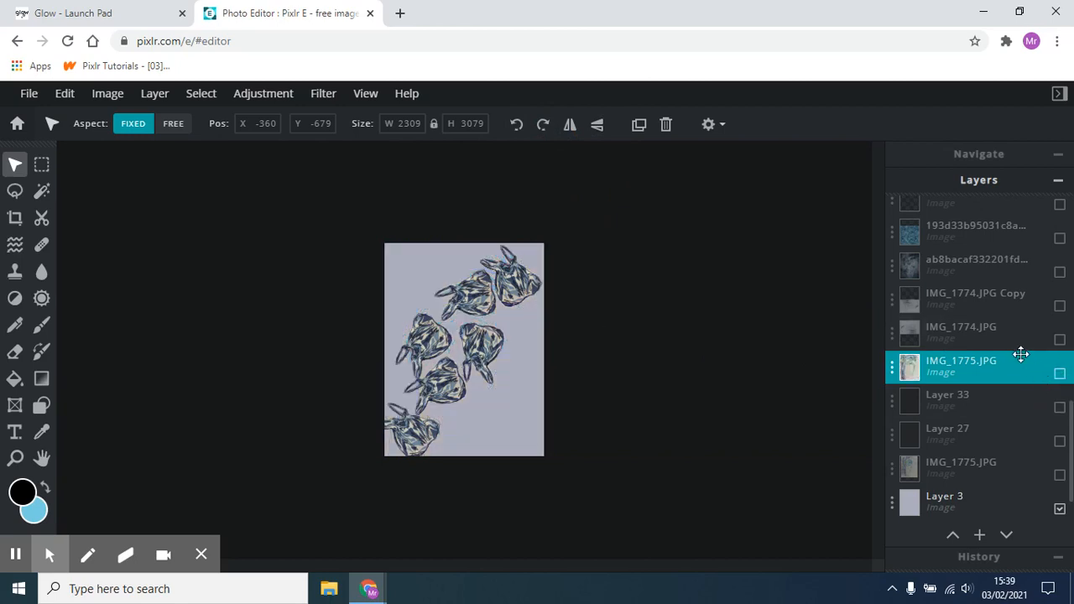
Step: Preview the two blue water image layers together as the background, and hide both again
{"action": "scroll", "coordinate": [1021, 354], "scroll_direction": "up", "scroll_amount": 2}
{"action": "left_click", "coordinate": [1060, 283]}
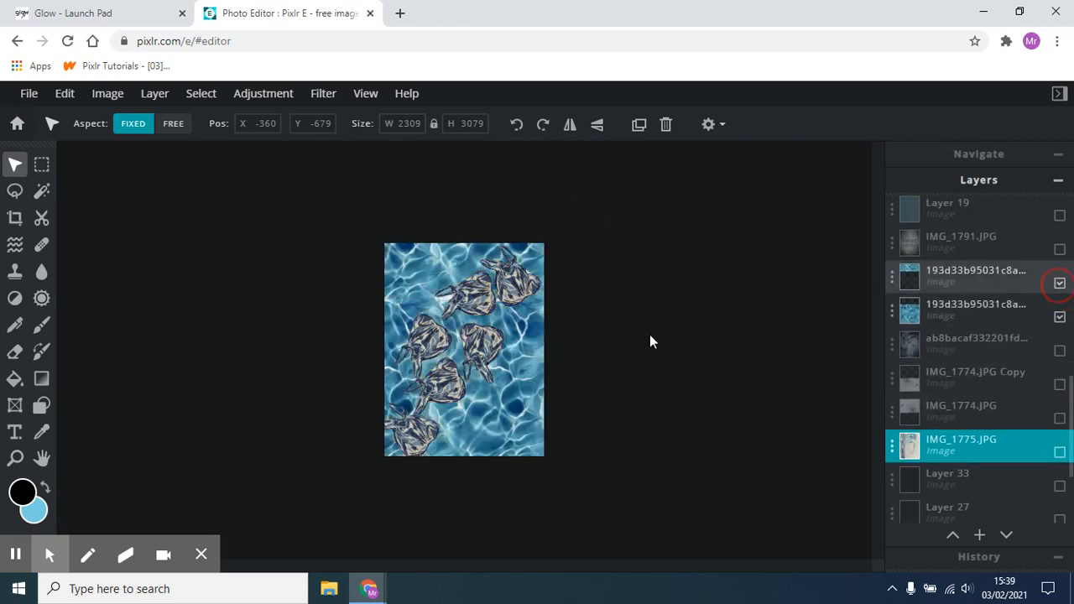
{"action": "scroll", "coordinate": [113, 311], "scroll_direction": "up", "scroll_amount": 2}
{"action": "scroll", "coordinate": [155, 333], "scroll_direction": "down", "scroll_amount": 1}
{"action": "scroll", "coordinate": [155, 333], "scroll_direction": "up", "scroll_amount": 2}
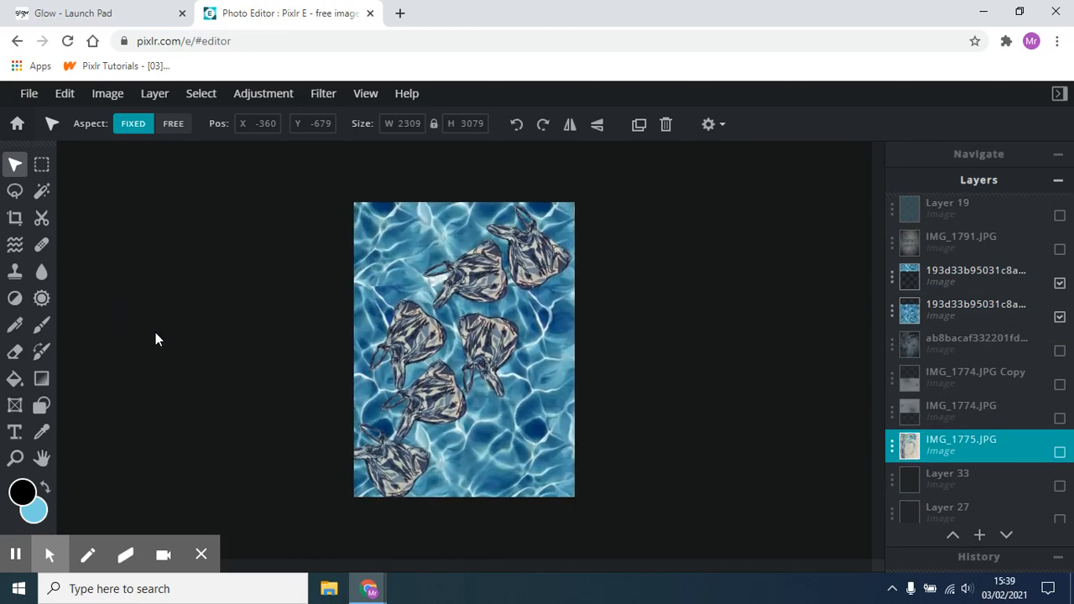
{"action": "scroll", "coordinate": [155, 339], "scroll_direction": "up", "scroll_amount": 1}
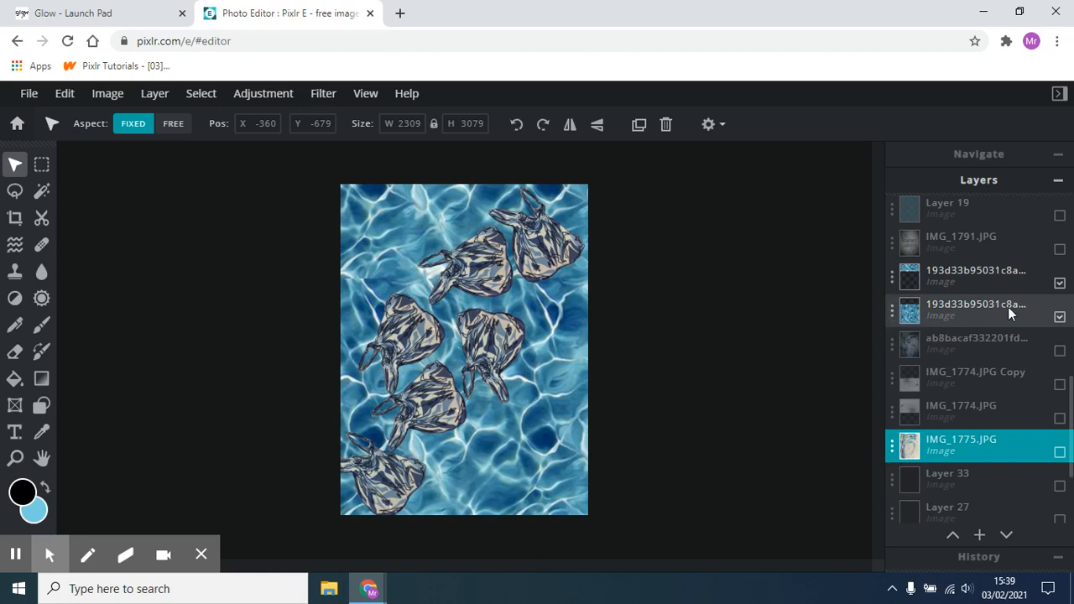
{"action": "left_click", "coordinate": [1060, 317]}
{"action": "left_click", "coordinate": [1060, 283]}
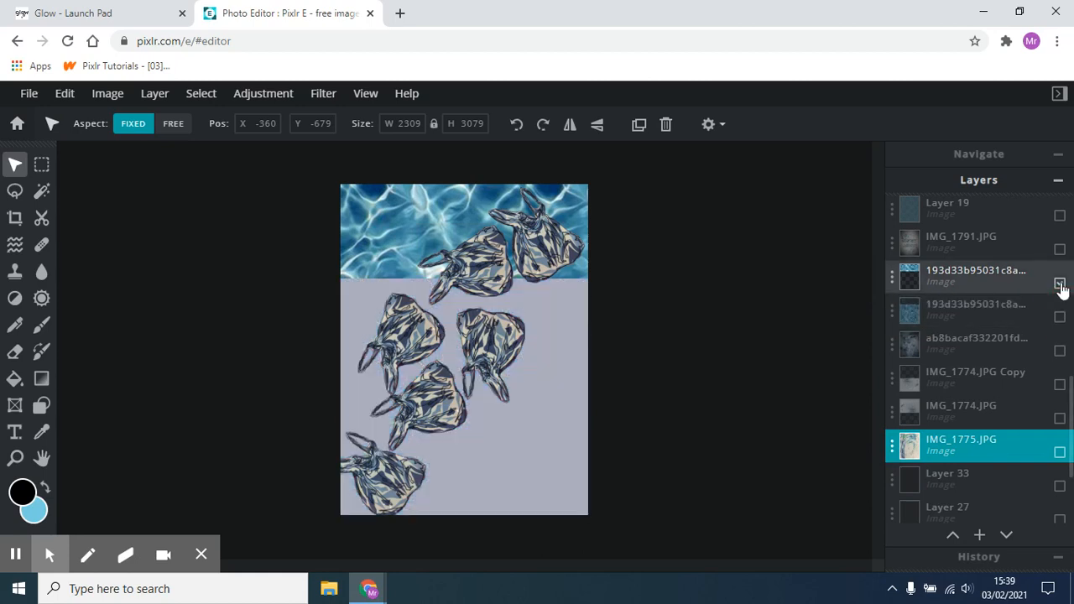
{"action": "scroll", "coordinate": [1000, 363], "scroll_direction": "up", "scroll_amount": 2}
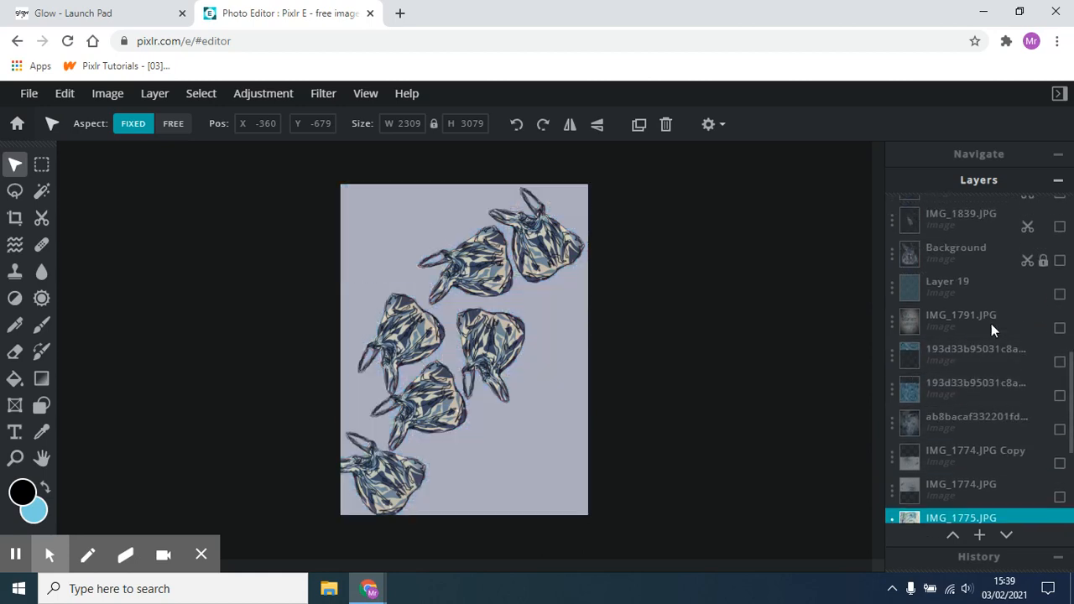
Step: Preview the IMG_1791.JPG drawing layer as the background, and hide it again
{"action": "left_click", "coordinate": [1060, 328]}
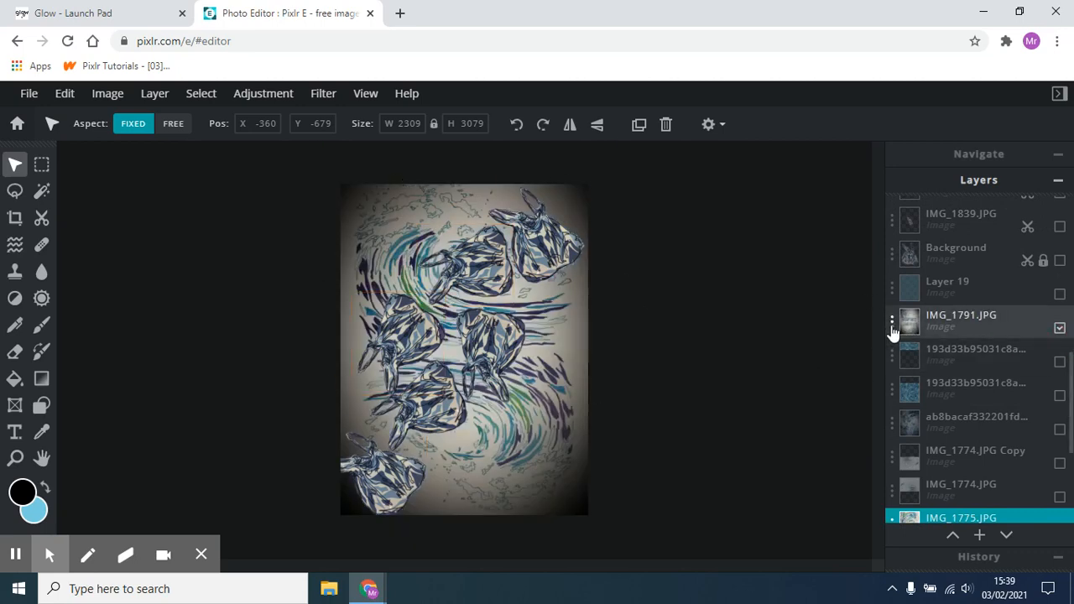
{"action": "left_click", "coordinate": [1060, 330]}
Step: Apply a Vignette with an amount of 52 to the ab8bacaf332201fd... water image layer, and hide the layer
{"action": "scroll", "coordinate": [1033, 339], "scroll_direction": "down", "scroll_amount": 2}
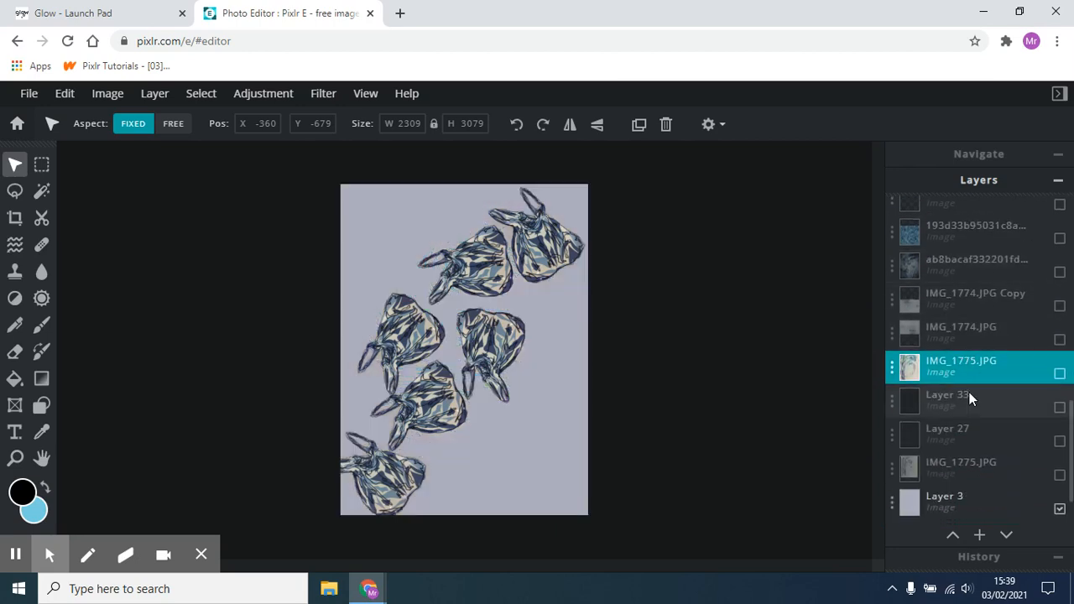
{"action": "left_click", "coordinate": [952, 265]}
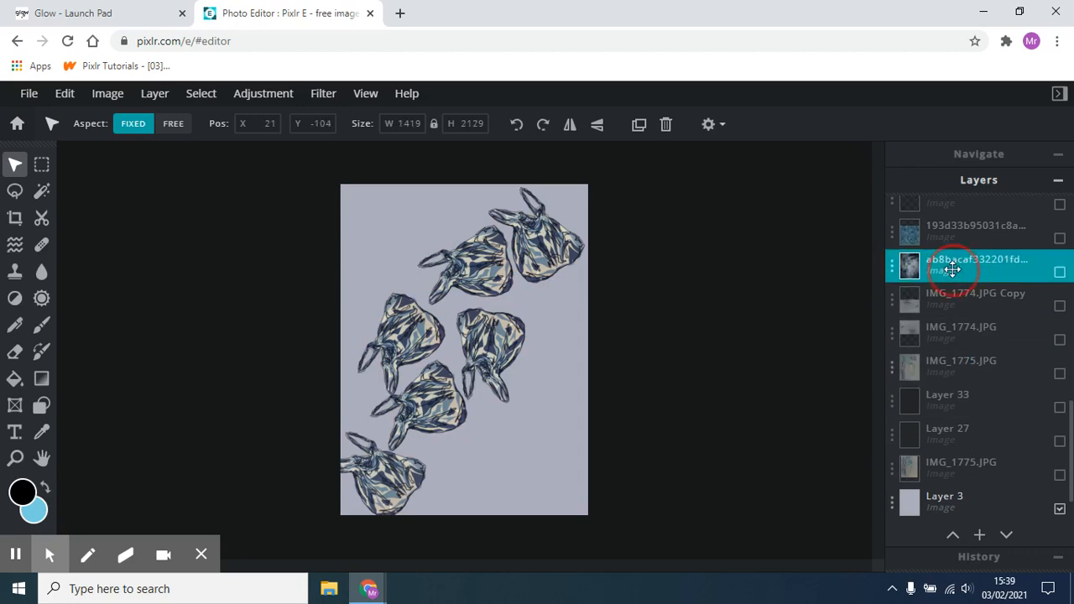
{"action": "left_click", "coordinate": [1060, 271]}
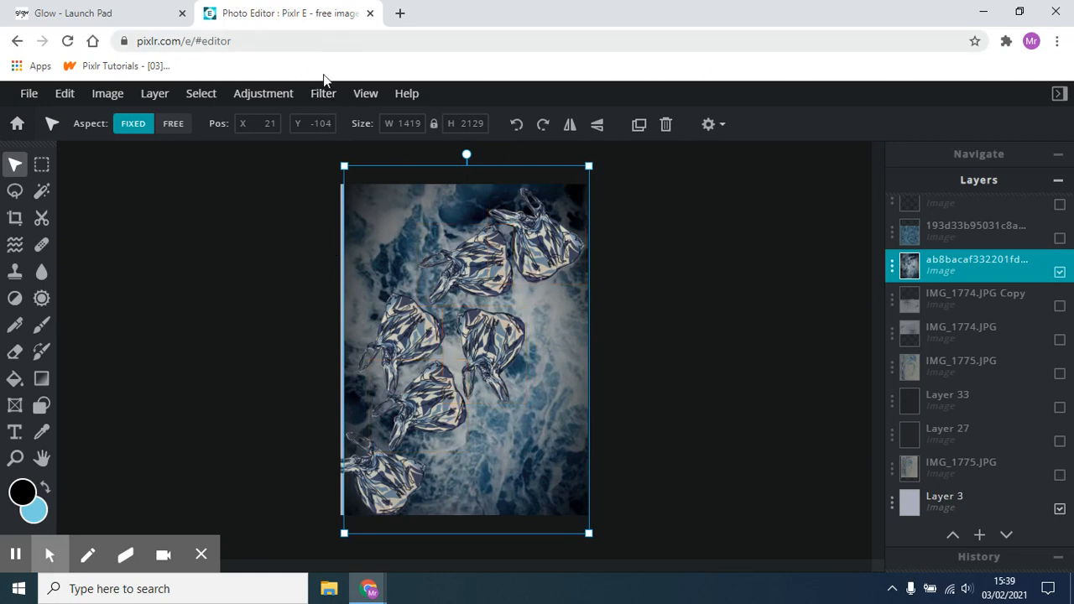
{"action": "left_click", "coordinate": [325, 97]}
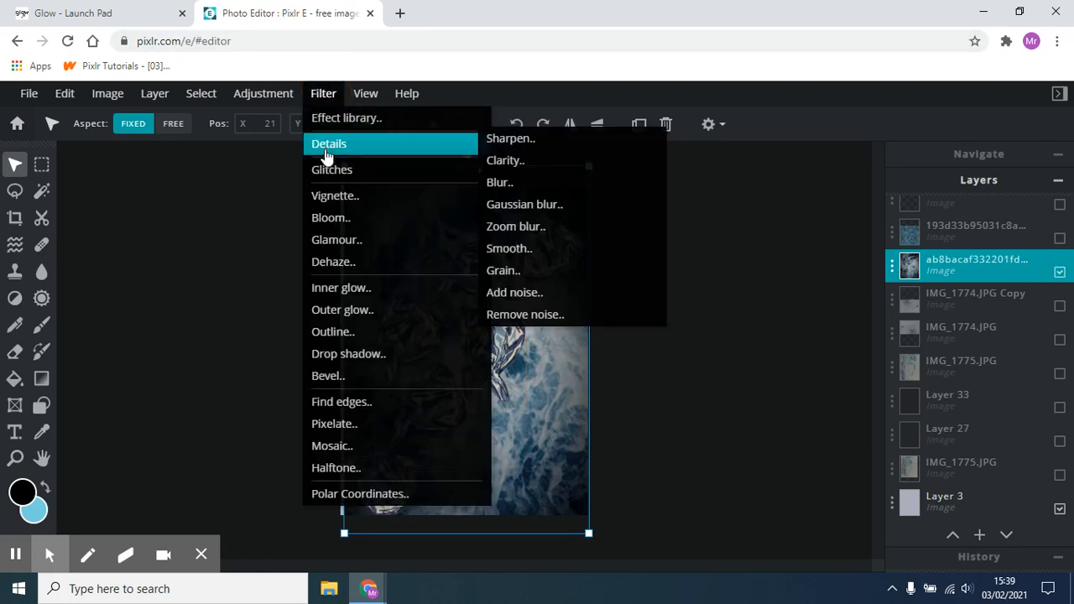
{"action": "left_click", "coordinate": [332, 196]}
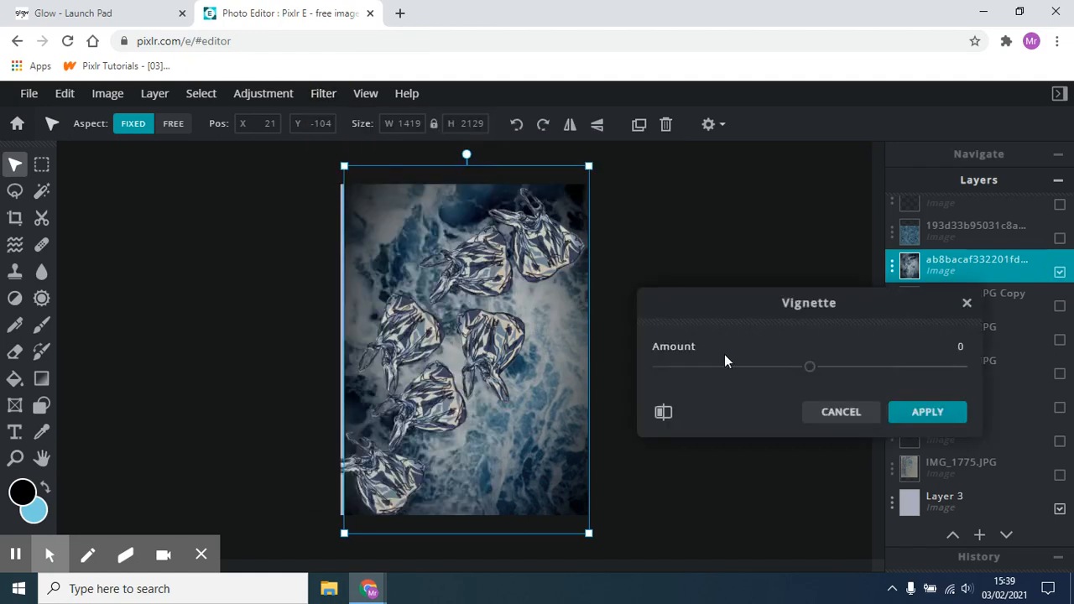
{"action": "left_click_drag", "start_coordinate": [810, 375], "coordinate": [889, 367]}
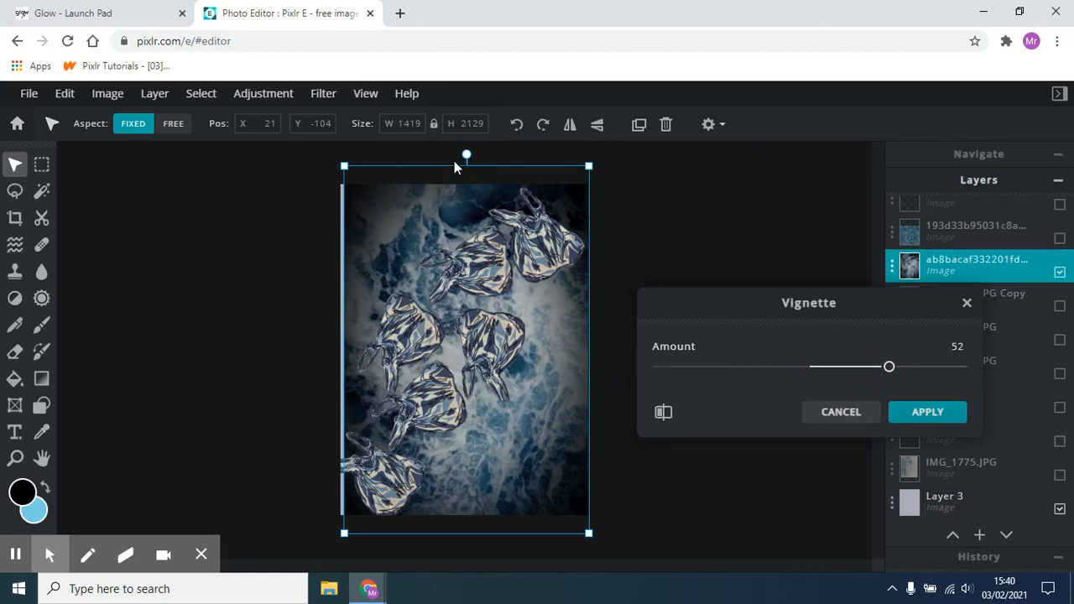
{"action": "left_click", "coordinate": [912, 411]}
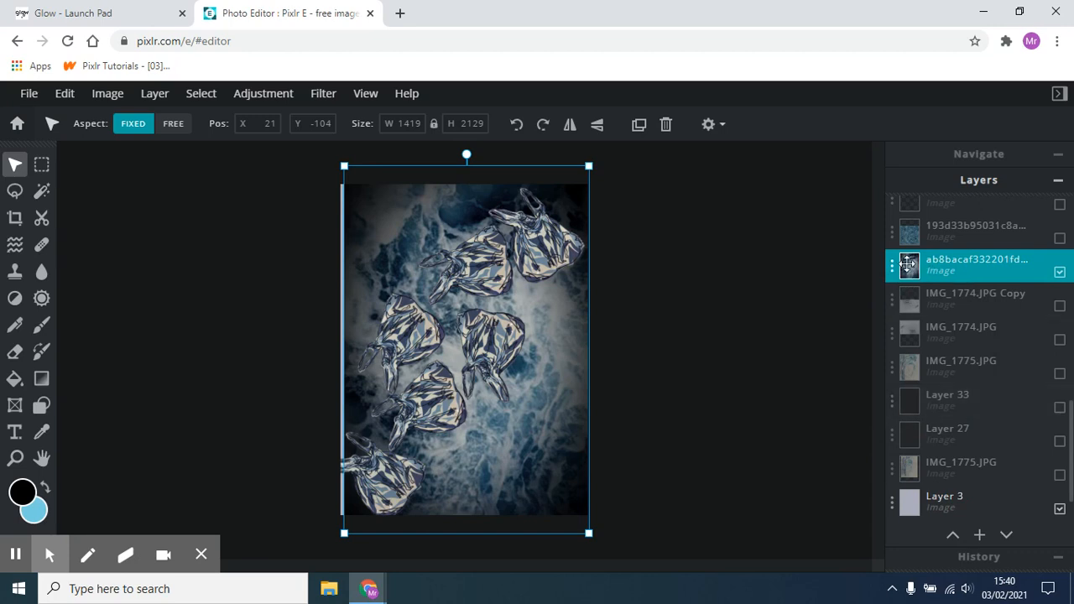
{"action": "left_click", "coordinate": [1060, 274]}
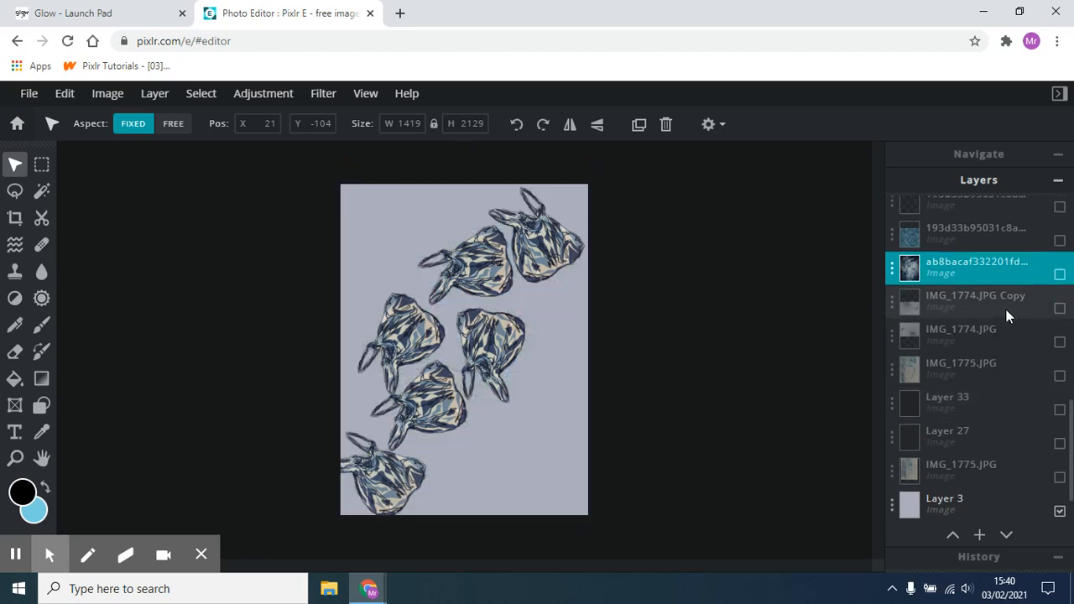
Step: Show the uppermost IMG_1837.JPG Copy and IMG_1837.JPG fish layers
{"action": "scroll", "coordinate": [1006, 310], "scroll_direction": "up", "scroll_amount": 10}
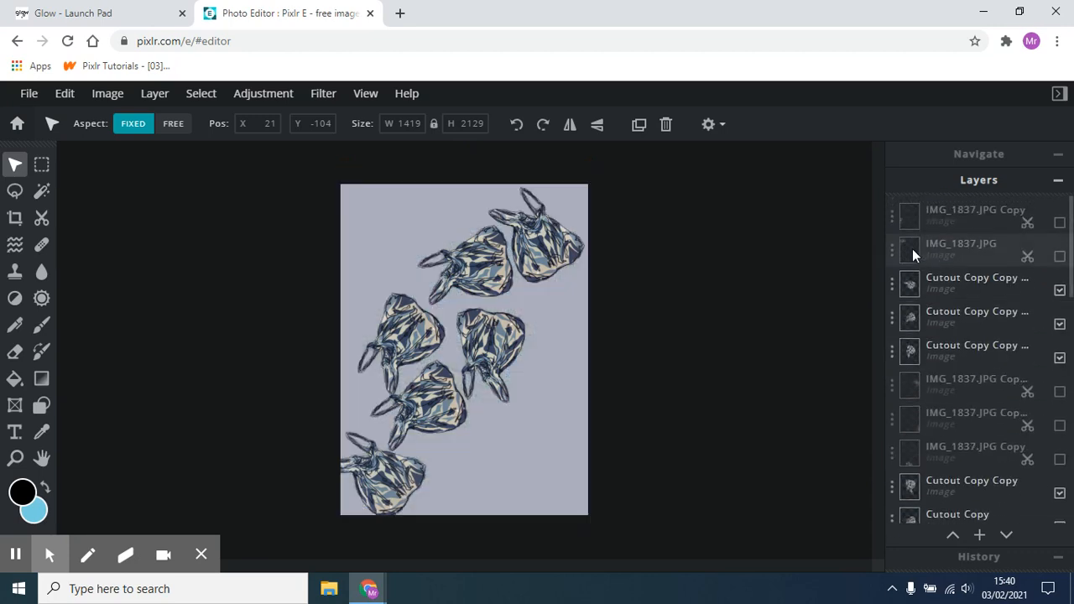
{"action": "left_click", "coordinate": [1060, 223]}
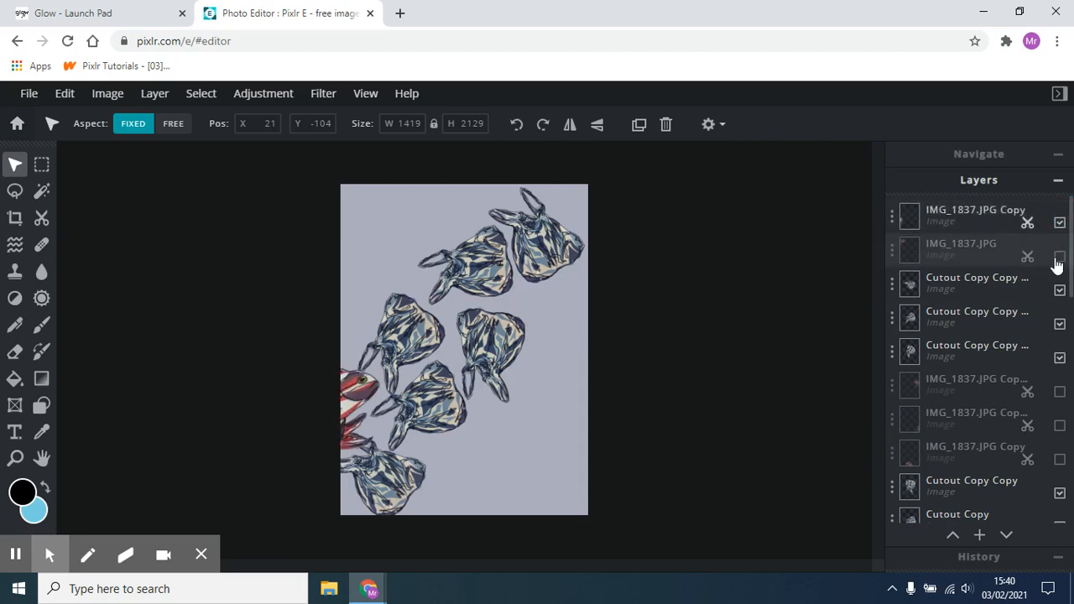
{"action": "left_click", "coordinate": [1059, 258]}
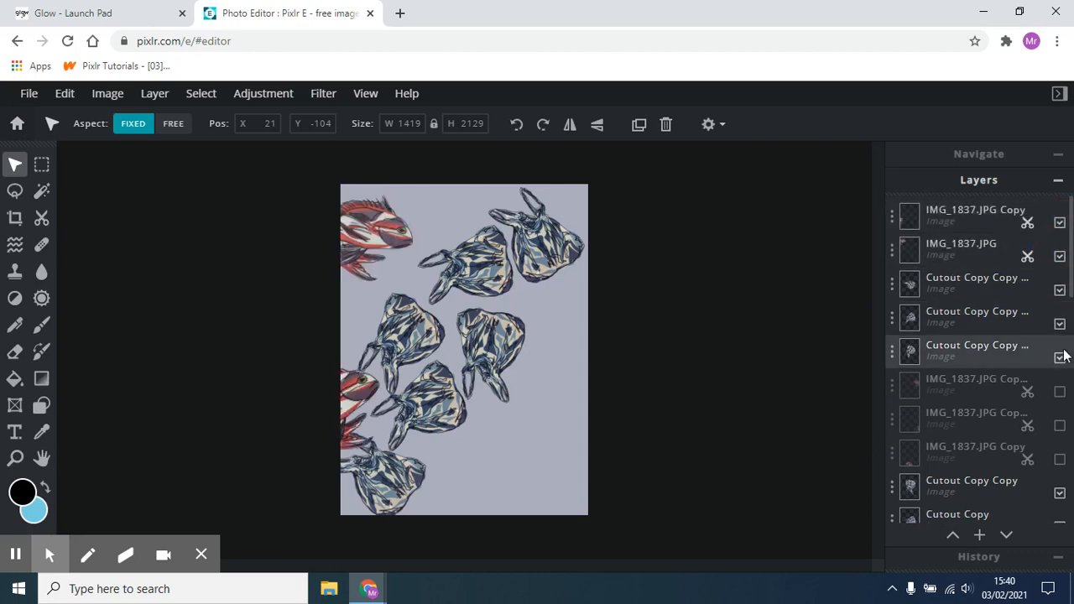
{"action": "left_click", "coordinate": [1058, 386]}
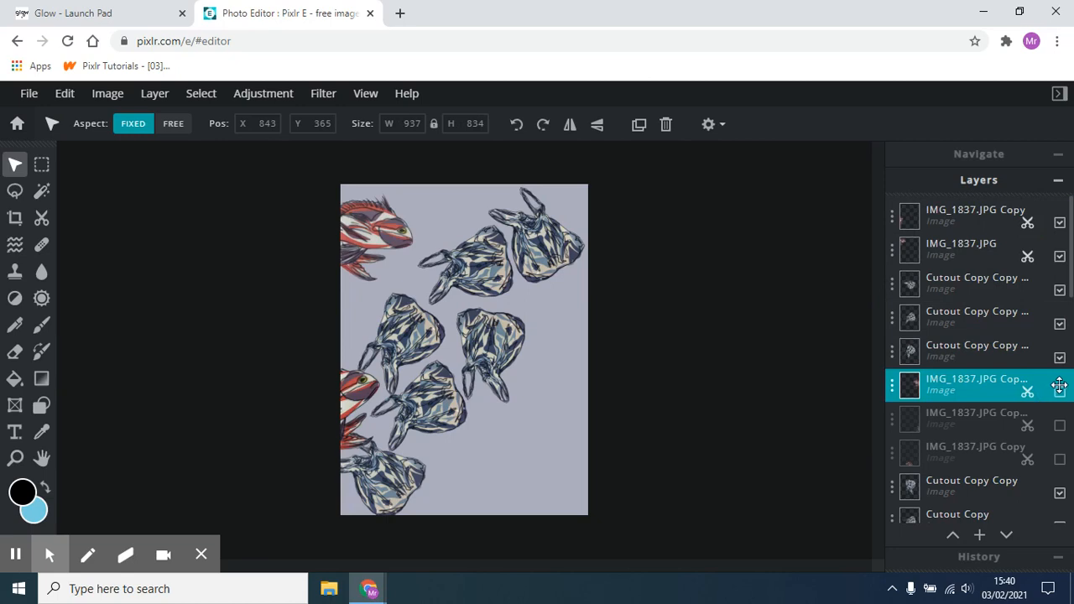
Step: Place the IMG_1837.JPG fish layer directly below the Cutout bag layer and move it to the canvas's upper-left corner, about X -212, Y -91
{"action": "left_click", "coordinate": [329, 219]}
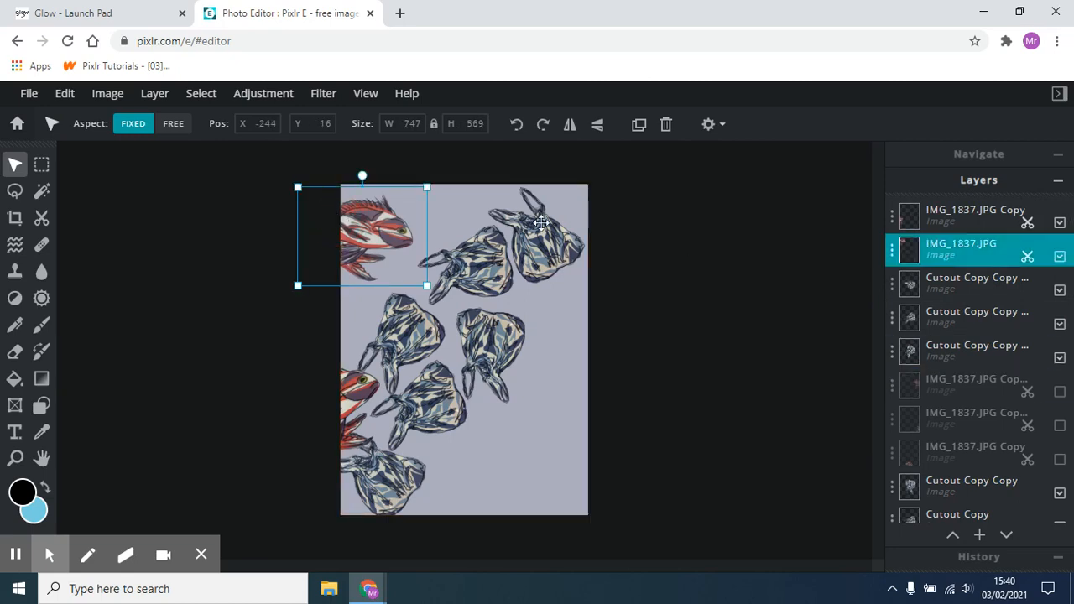
{"action": "left_click_drag", "start_coordinate": [372, 219], "coordinate": [407, 217]}
{"action": "left_click_drag", "start_coordinate": [984, 245], "coordinate": [966, 357]}
{"action": "left_click_drag", "start_coordinate": [367, 224], "coordinate": [398, 256]}
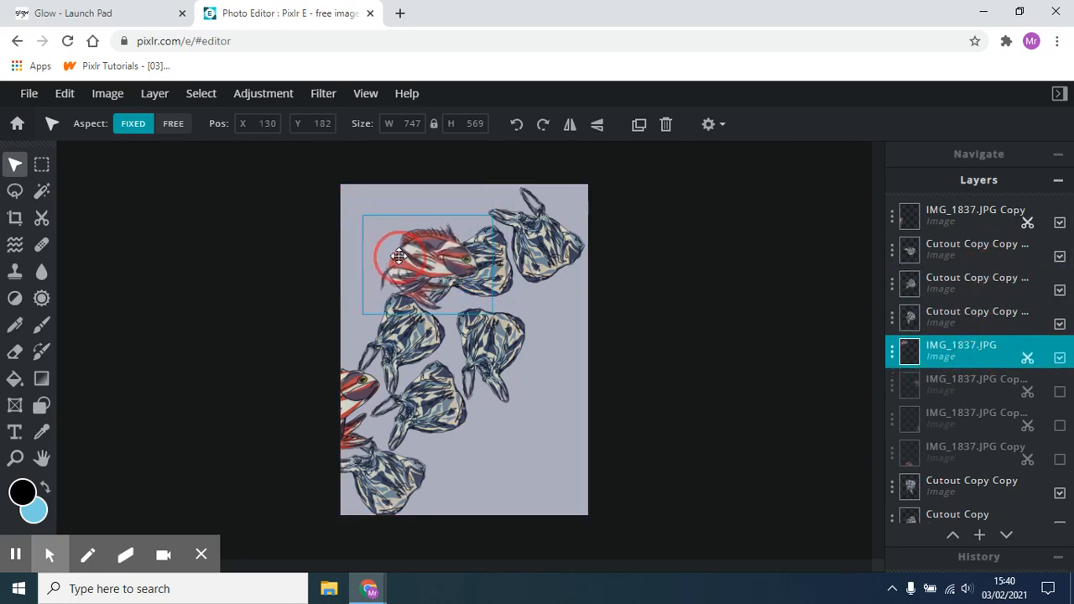
{"action": "left_click_drag", "start_coordinate": [971, 360], "coordinate": [952, 341]}
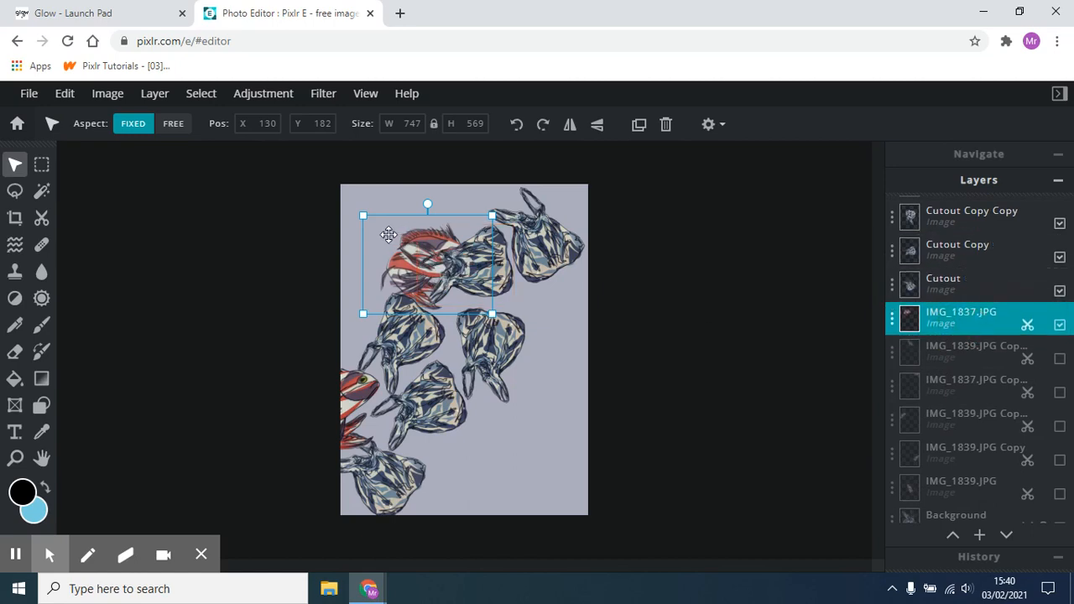
{"action": "left_click_drag", "start_coordinate": [389, 235], "coordinate": [355, 203]}
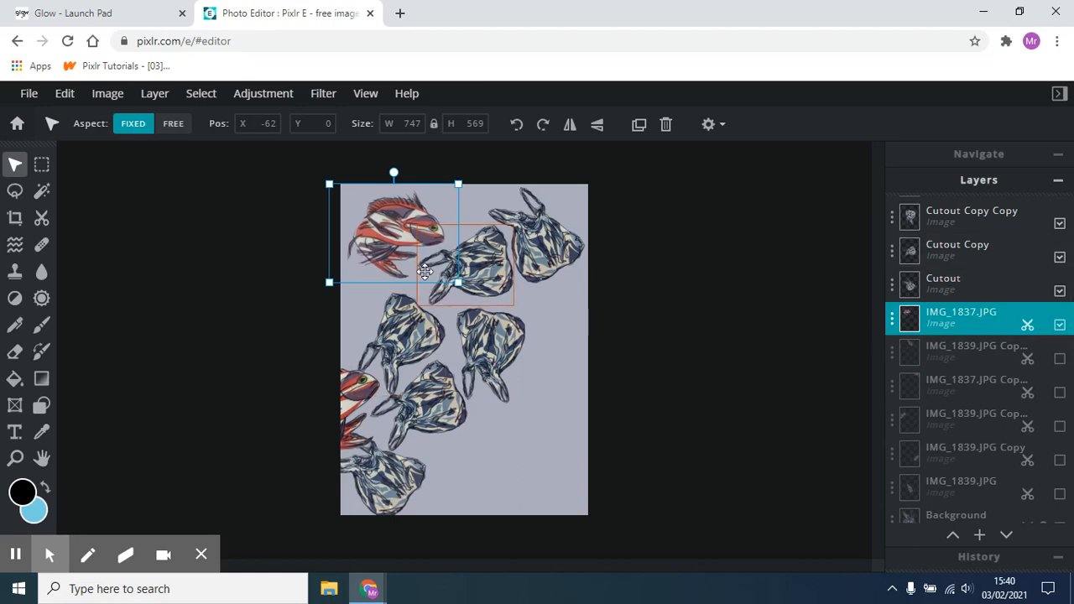
{"action": "left_click_drag", "start_coordinate": [366, 224], "coordinate": [342, 208]}
Step: Show the four IMG_1839.JPG bottle layers and the IMG_1837.JPG fish copy among them
{"action": "left_click", "coordinate": [1059, 358]}
{"action": "left_click", "coordinate": [1060, 392]}
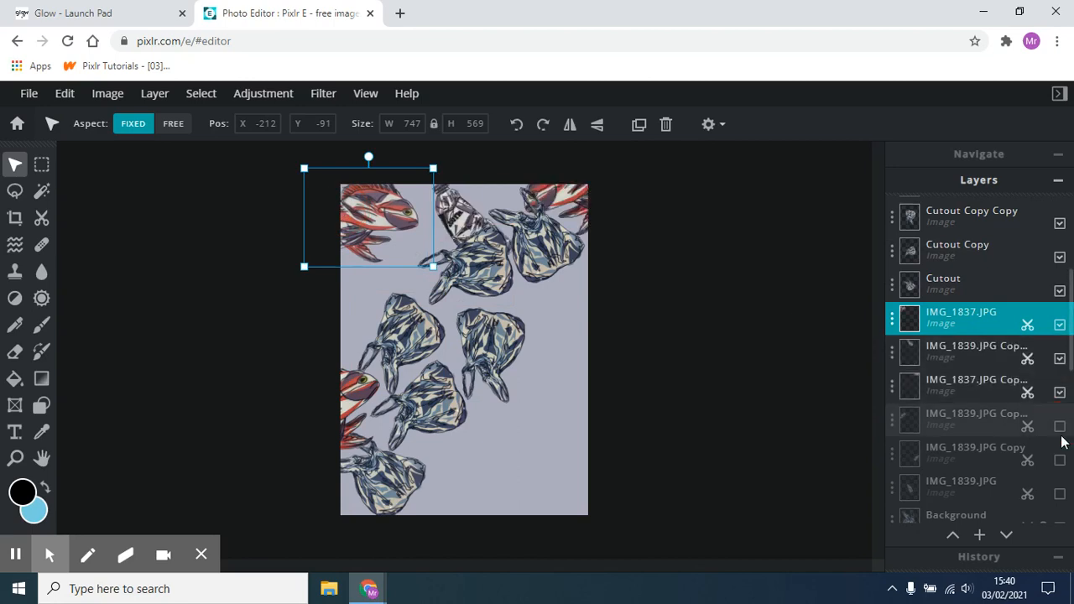
{"action": "left_click", "coordinate": [1060, 425]}
{"action": "left_click", "coordinate": [1060, 459]}
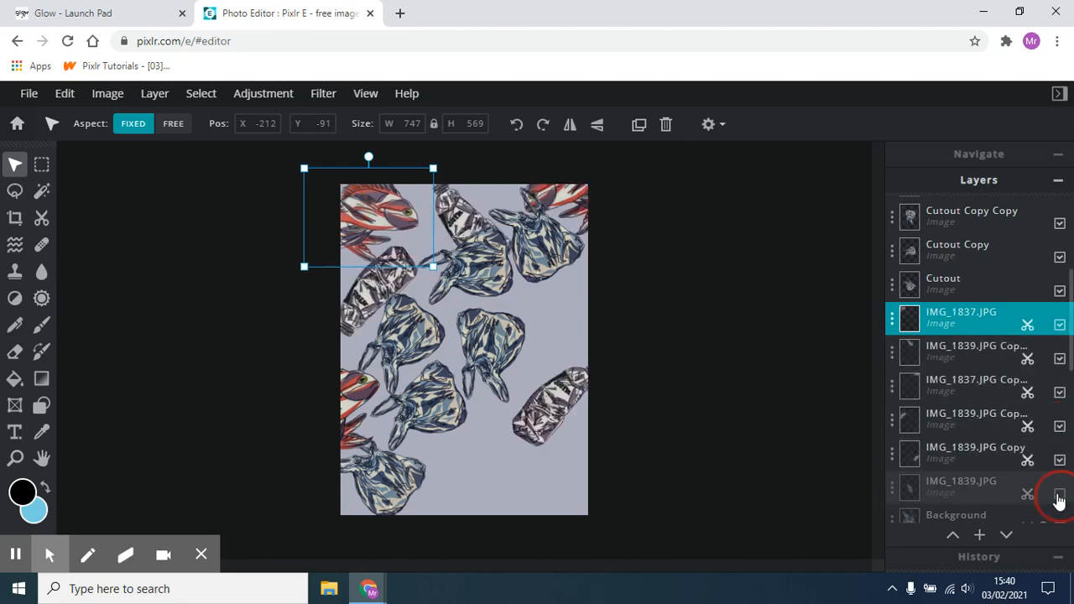
{"action": "left_click", "coordinate": [1059, 497]}
Step: Preview the large bag on the Background layer, and hide it again
{"action": "scroll", "coordinate": [1059, 470], "scroll_direction": "down", "scroll_amount": 3}
{"action": "left_click", "coordinate": [1060, 370]}
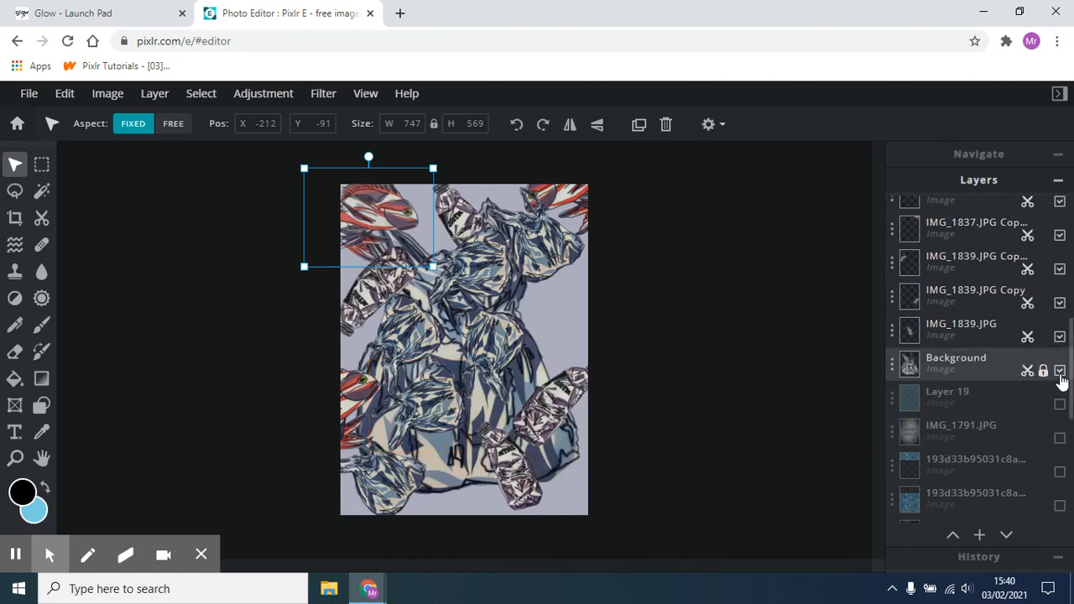
{"action": "left_click", "coordinate": [1060, 375]}
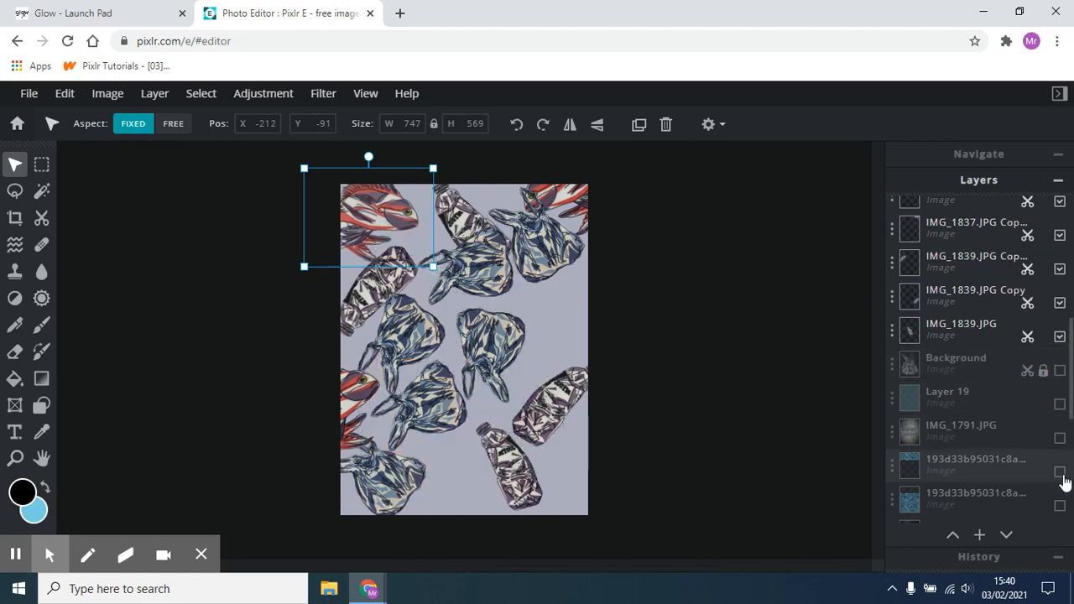
Step: Show the three remaining hidden IMG_1837.JPG fish copies
{"action": "scroll", "coordinate": [1062, 478], "scroll_direction": "down", "scroll_amount": 5}
{"action": "scroll", "coordinate": [1061, 474], "scroll_direction": "up", "scroll_amount": 10}
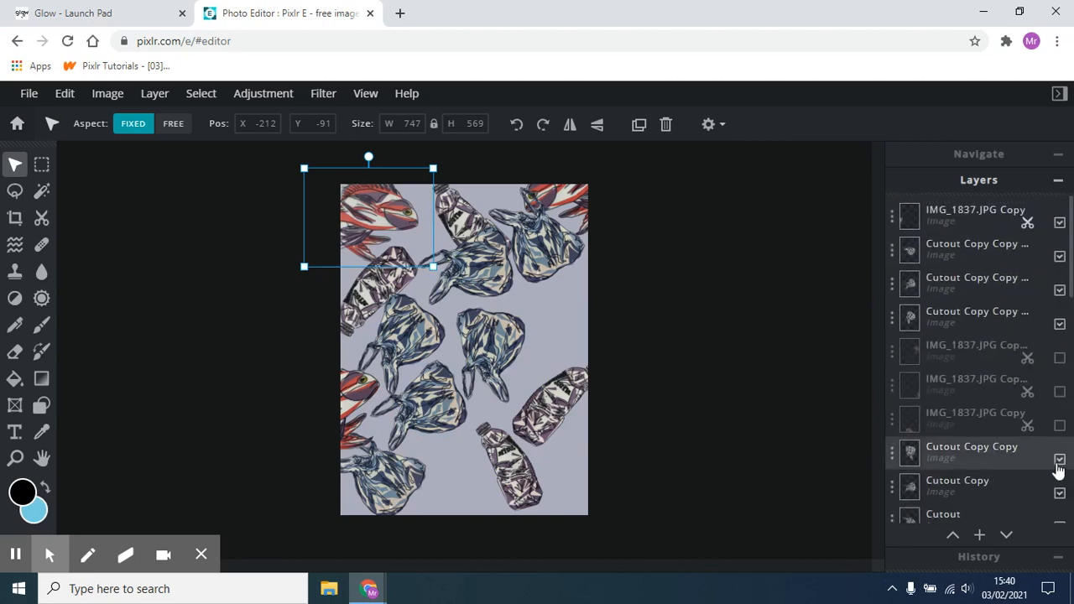
{"action": "left_click", "coordinate": [1060, 359]}
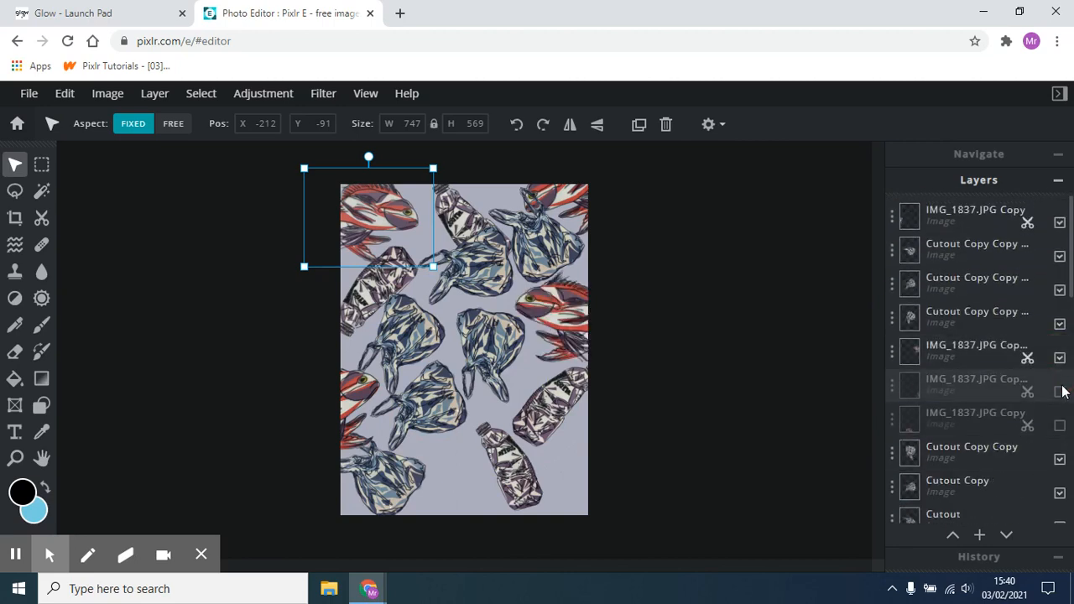
{"action": "left_click", "coordinate": [1060, 392]}
{"action": "left_click", "coordinate": [1061, 425]}
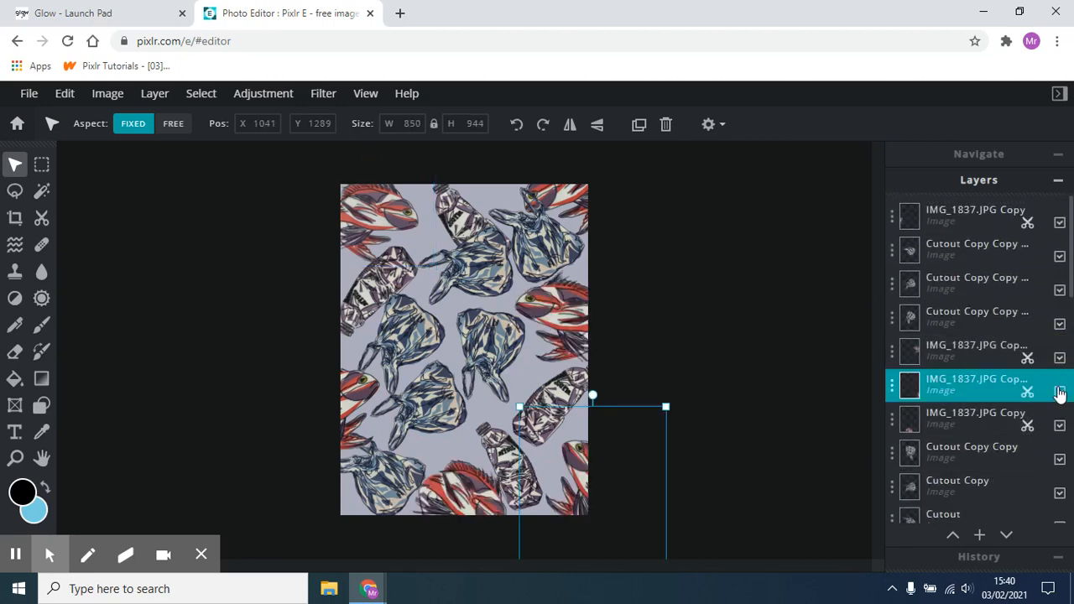
Step: Move the fish copy in the canvas's lower-right corner to about X 963, Y 1206 and set its transparency to 95
{"action": "scroll", "coordinate": [853, 426], "scroll_direction": "down", "scroll_amount": 1}
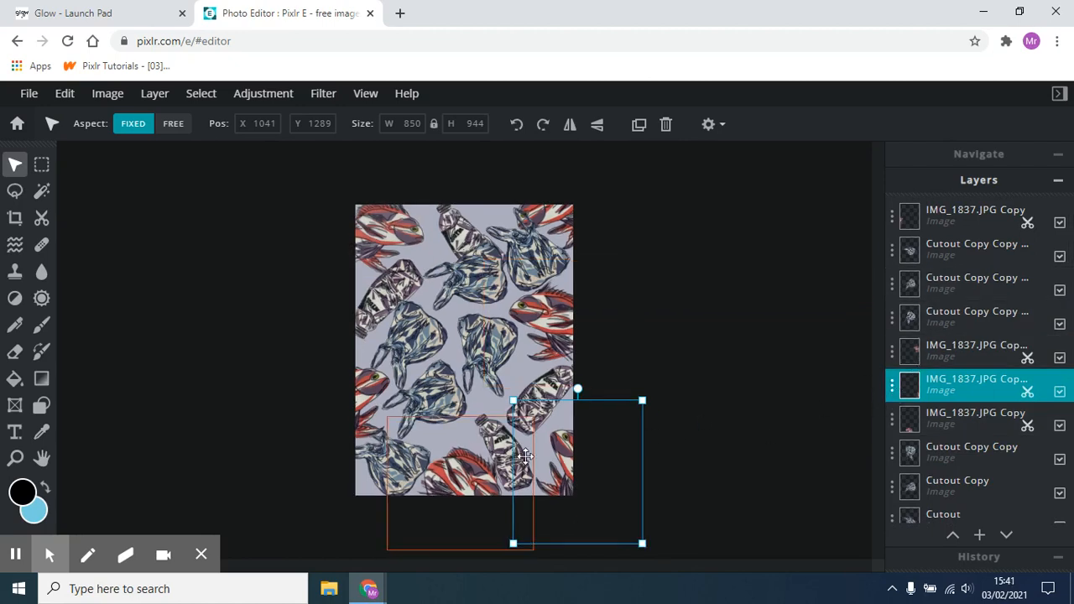
{"action": "mouse_move", "coordinate": [566, 466]}
{"action": "left_mouse_down"}
{"action": "mouse_move", "coordinate": [529, 453]}
{"action": "mouse_move", "coordinate": [554, 453]}
{"action": "left_mouse_up"}
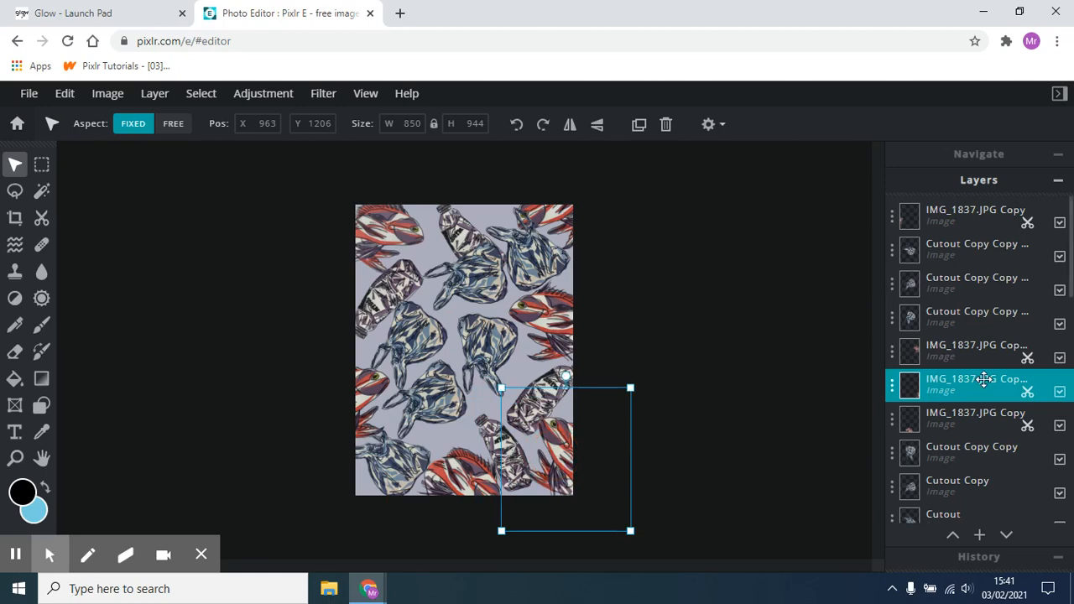
{"action": "left_click", "coordinate": [892, 384]}
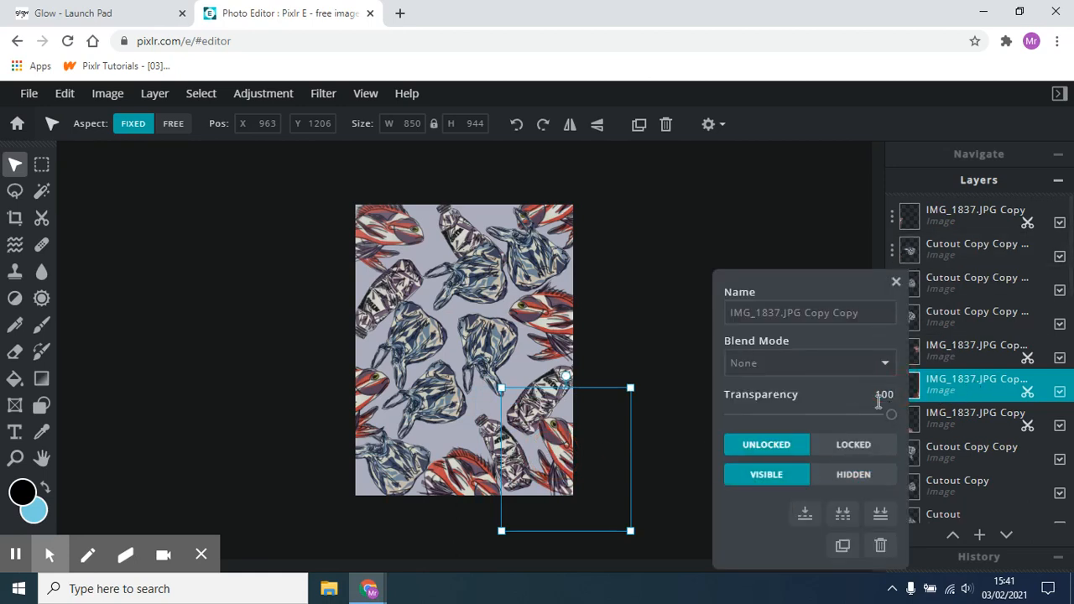
{"action": "mouse_move", "coordinate": [891, 415]}
{"action": "left_mouse_down"}
{"action": "mouse_move", "coordinate": [808, 416]}
{"action": "mouse_move", "coordinate": [883, 417]}
{"action": "left_mouse_up"}
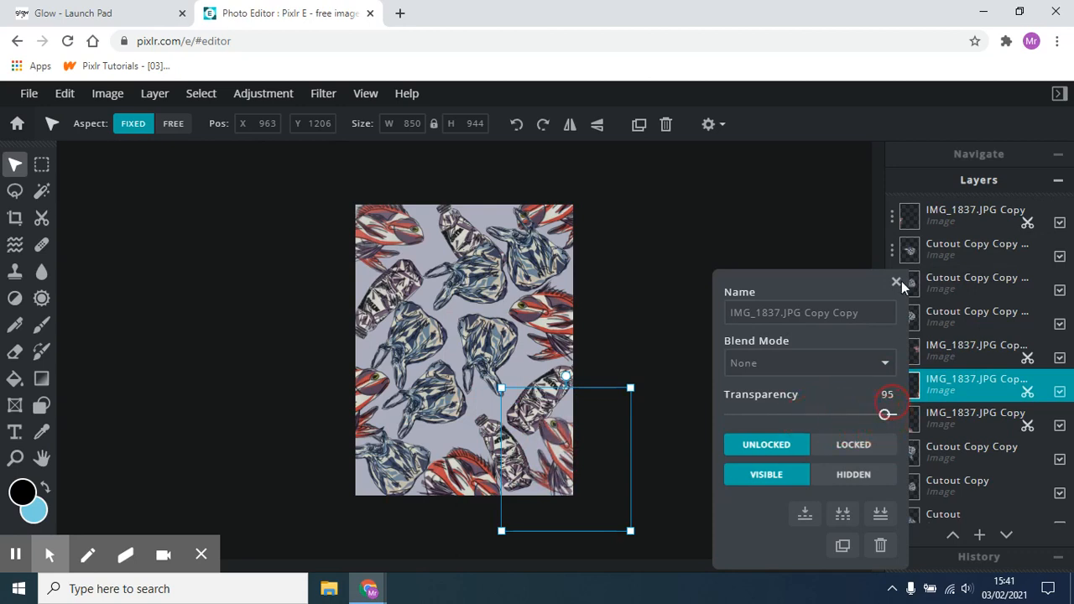
{"action": "left_click", "coordinate": [896, 282]}
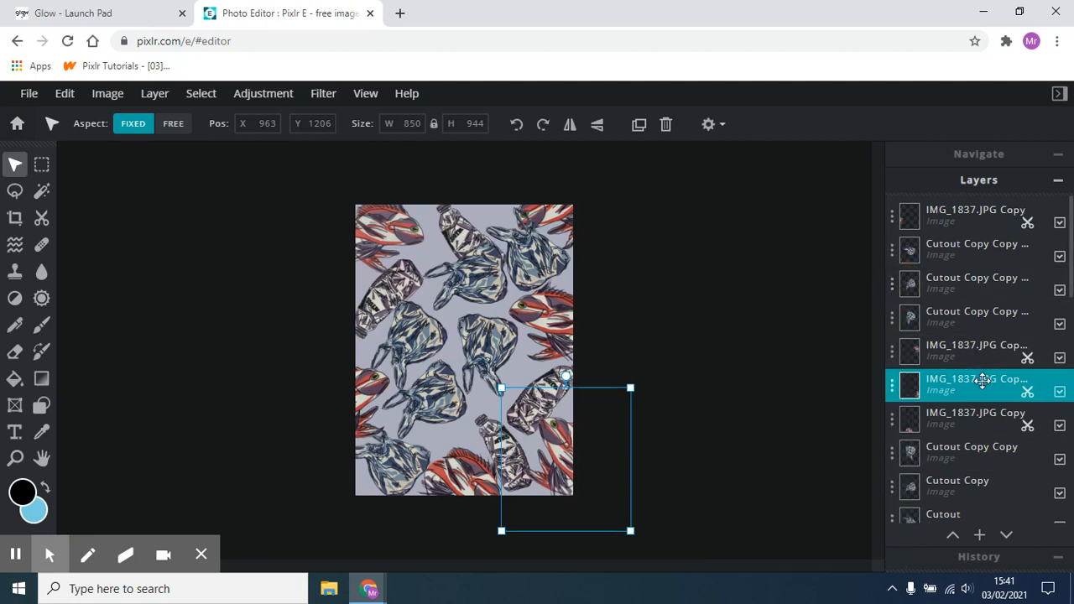
Step: View the settings of Layer 27, including its duplicate option, and close them without changing anything
{"action": "scroll", "coordinate": [972, 407], "scroll_direction": "down", "scroll_amount": 2}
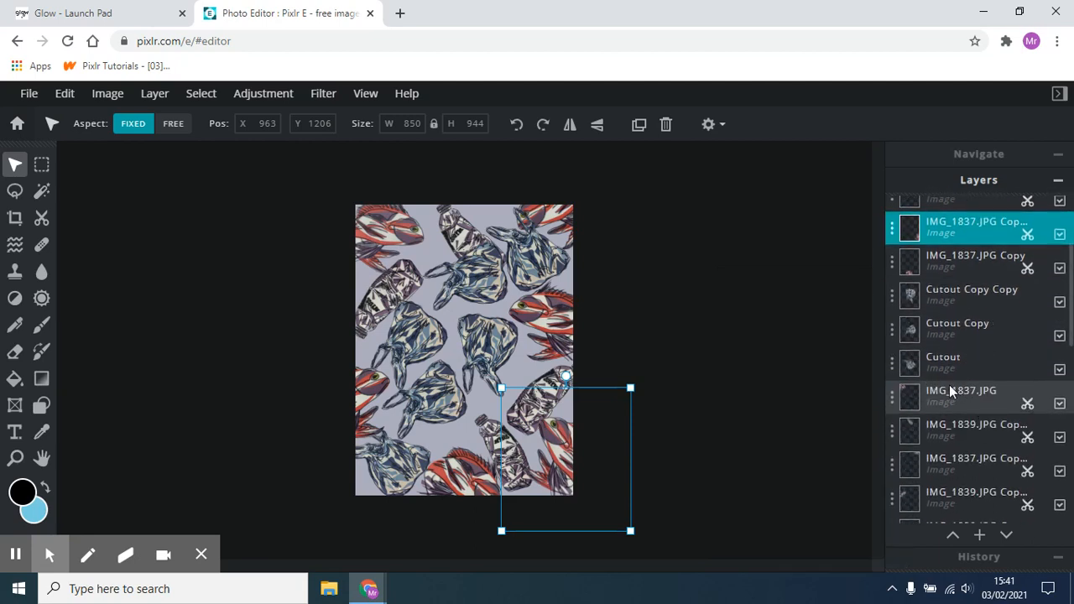
{"action": "scroll", "coordinate": [950, 384], "scroll_direction": "down", "scroll_amount": 4}
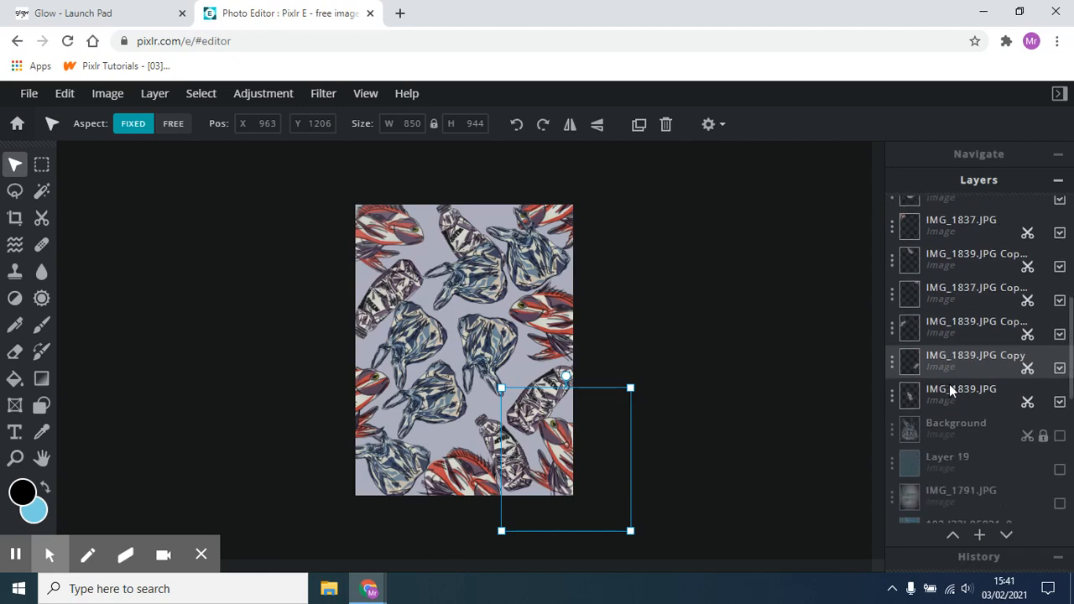
{"action": "scroll", "coordinate": [949, 391], "scroll_direction": "down", "scroll_amount": 2}
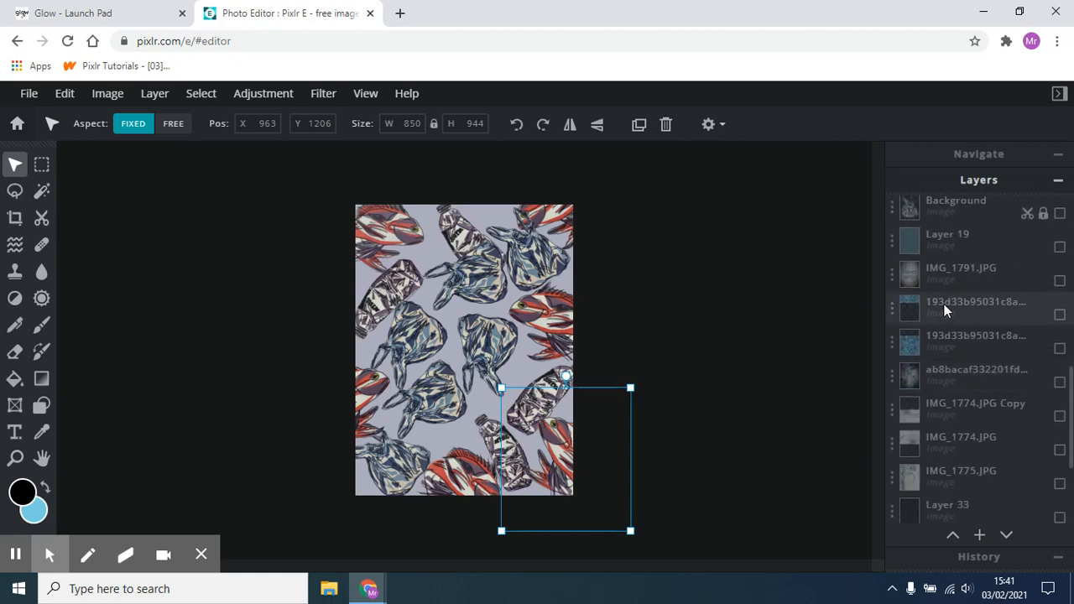
{"action": "scroll", "coordinate": [958, 326], "scroll_direction": "down", "scroll_amount": 2}
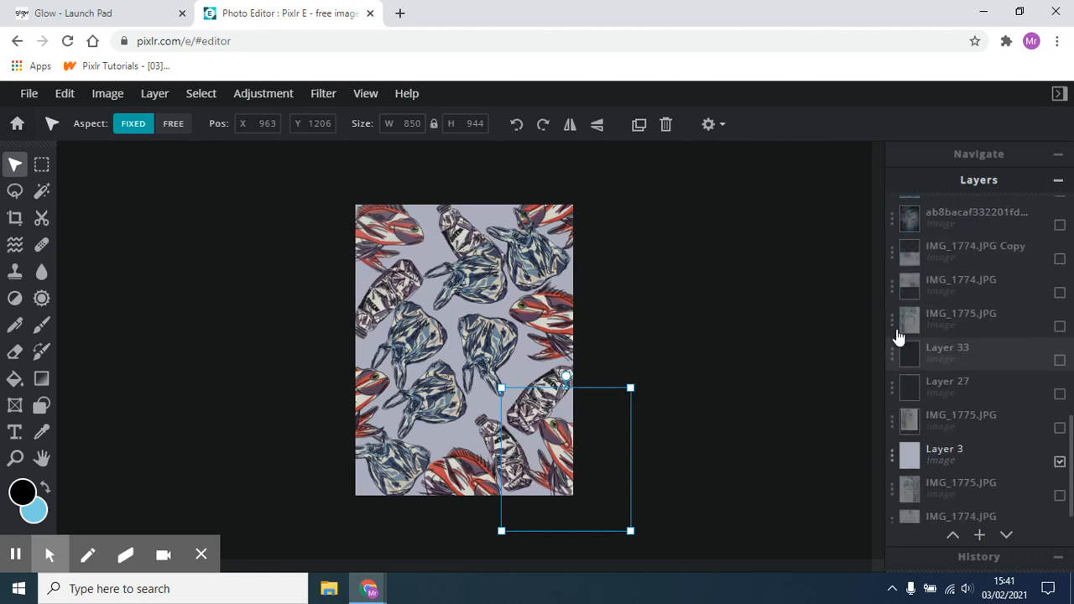
{"action": "scroll", "coordinate": [986, 434], "scroll_direction": "down", "scroll_amount": 1}
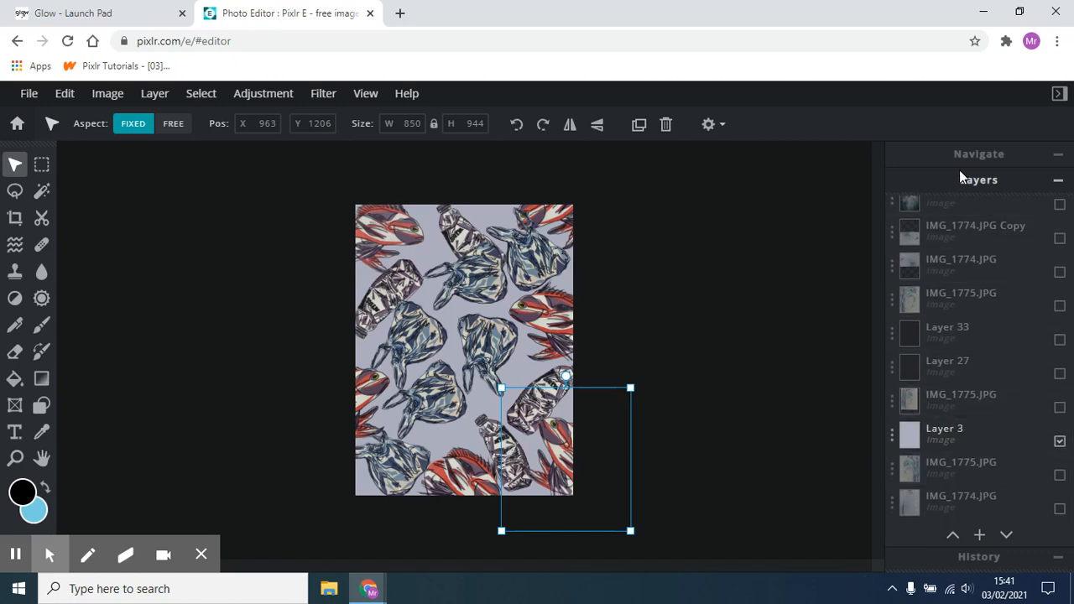
{"action": "left_click", "coordinate": [893, 367]}
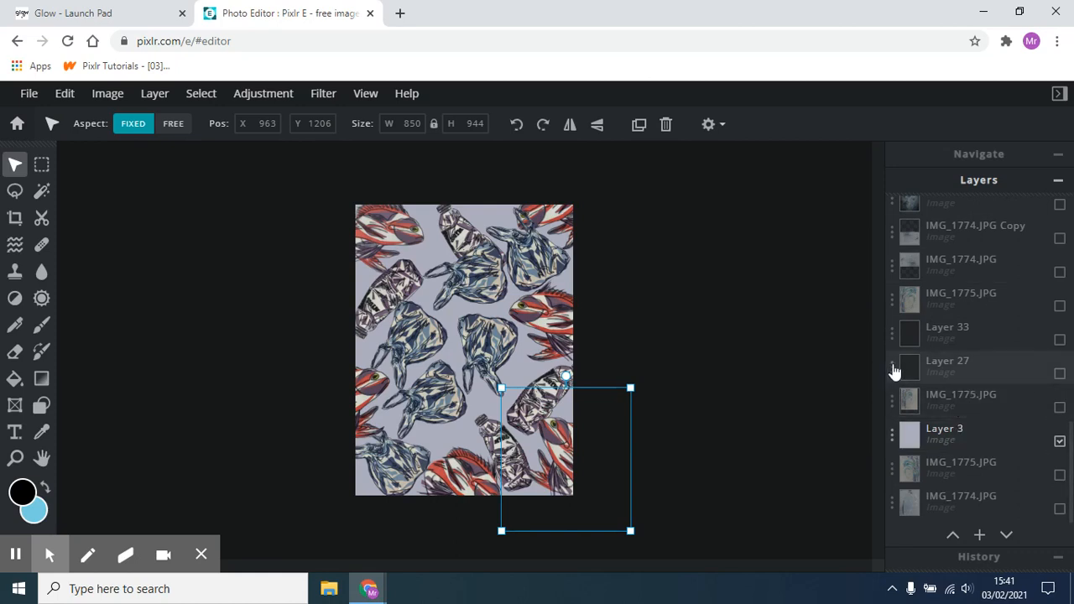
{"action": "left_click", "coordinate": [893, 373]}
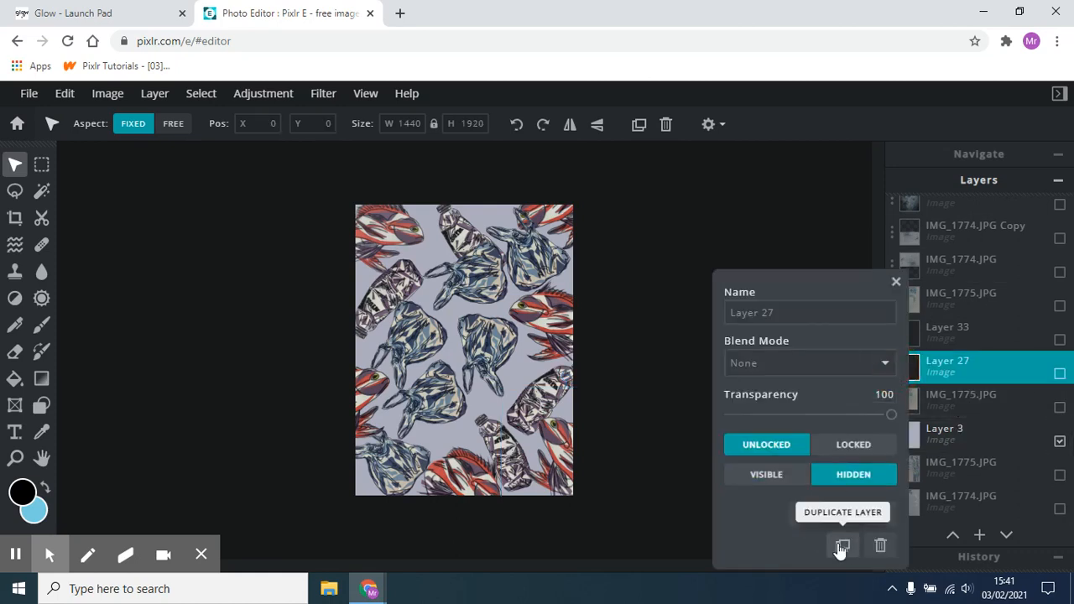
{"action": "left_click", "coordinate": [895, 282]}
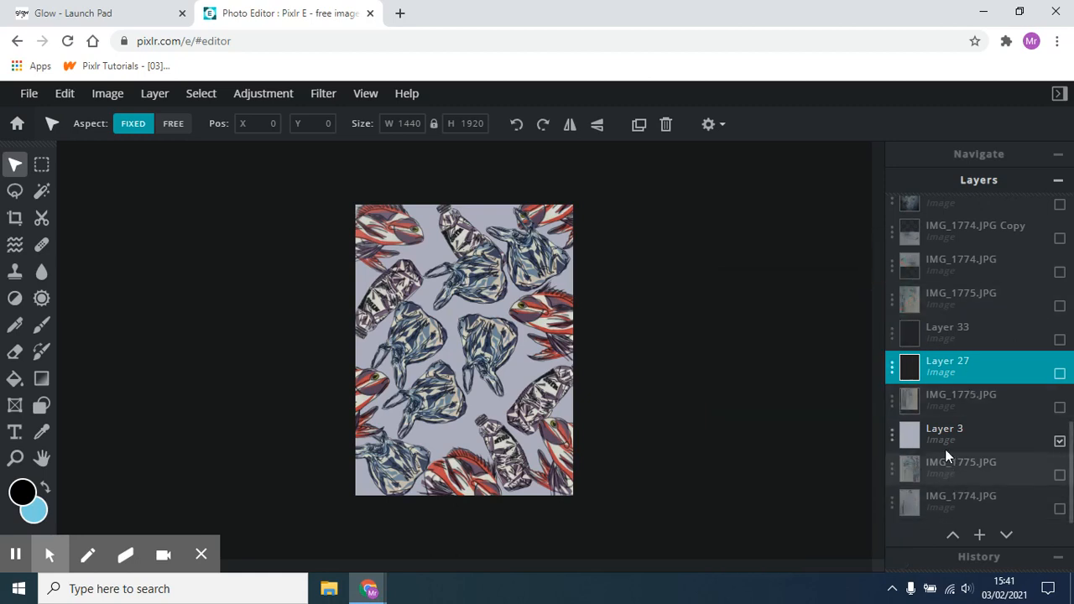
Step: Review the layer stack from the hidden background layers up to the fish and bag copies, dismissing the recording-time notice
{"action": "scroll", "coordinate": [921, 334], "scroll_direction": "up", "scroll_amount": 2}
{"action": "scroll", "coordinate": [934, 350], "scroll_direction": "up", "scroll_amount": 2}
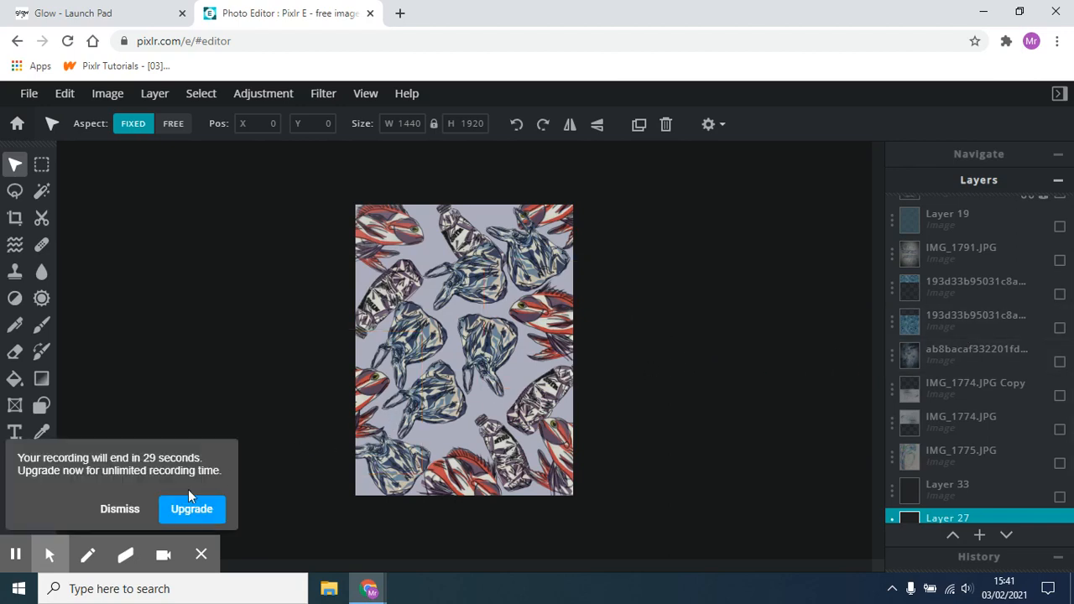
{"action": "left_click", "coordinate": [130, 509]}
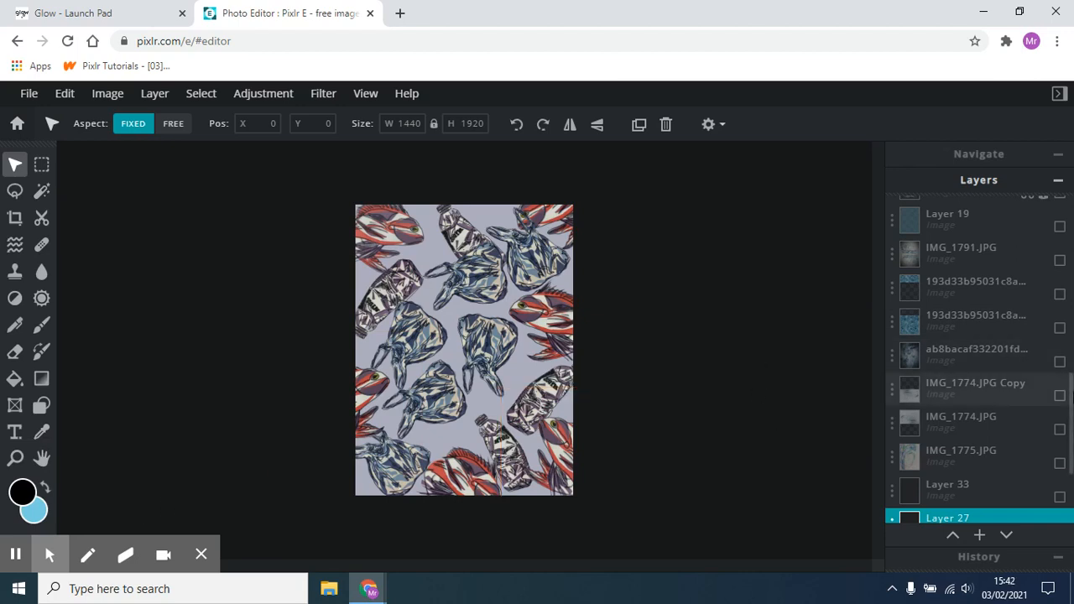
{"action": "scroll", "coordinate": [962, 434], "scroll_direction": "up", "scroll_amount": 3}
{"action": "scroll", "coordinate": [957, 427], "scroll_direction": "up", "scroll_amount": 3}
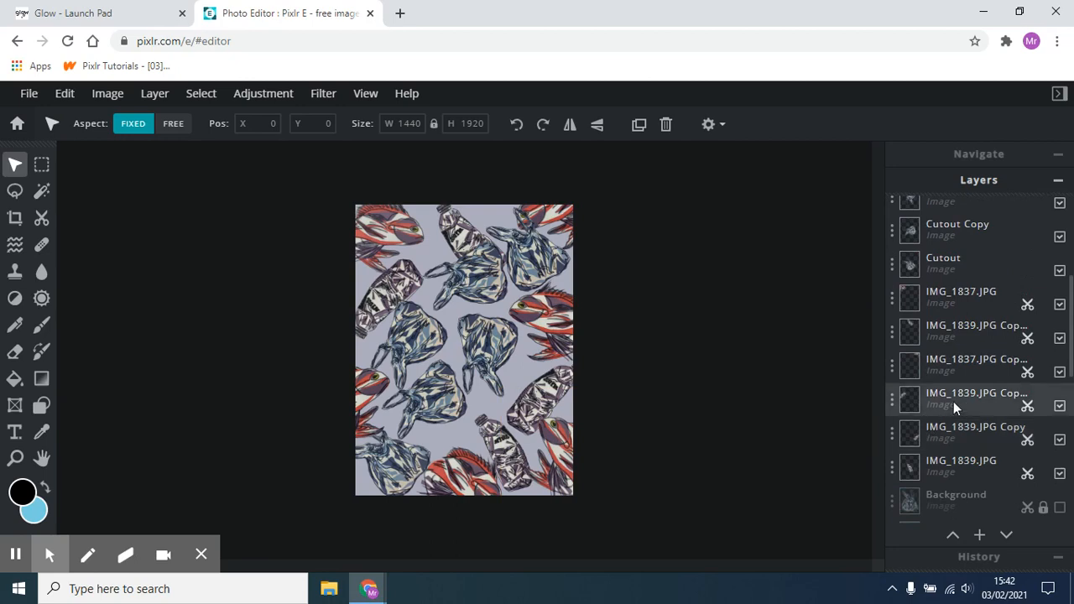
{"action": "scroll", "coordinate": [954, 402], "scroll_direction": "up", "scroll_amount": 5}
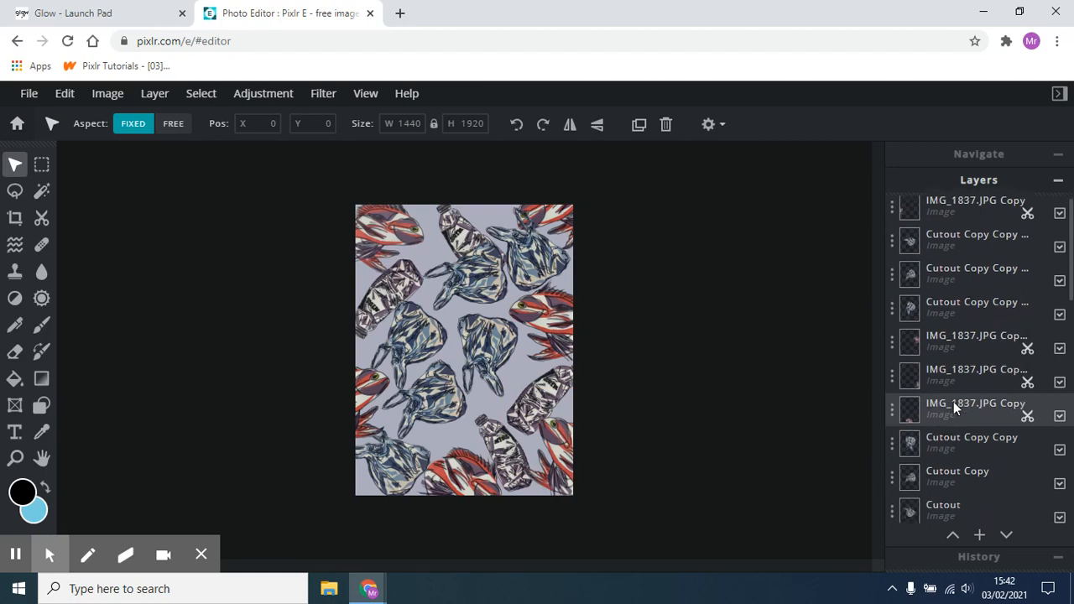
{"action": "scroll", "coordinate": [954, 402], "scroll_direction": "down", "scroll_amount": 5}
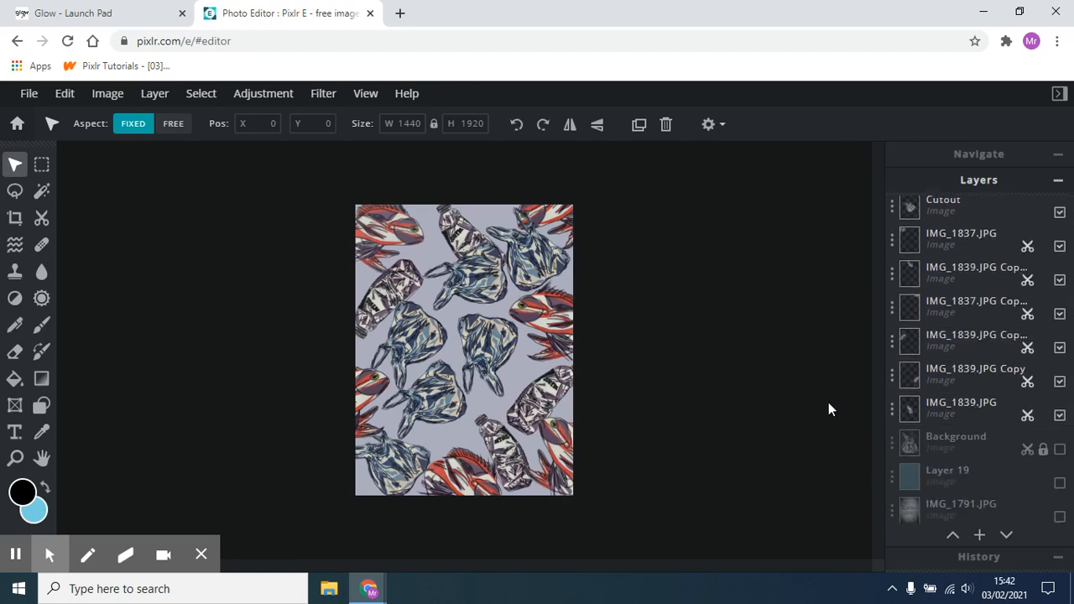